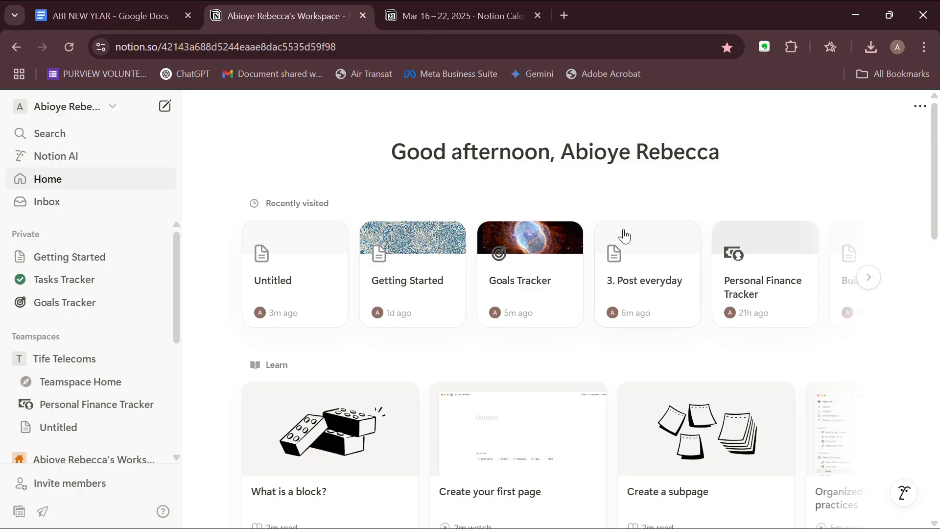
Create a new private page and turn it into an empty table database without linking a source.
scroll(614, 331, down, 8)
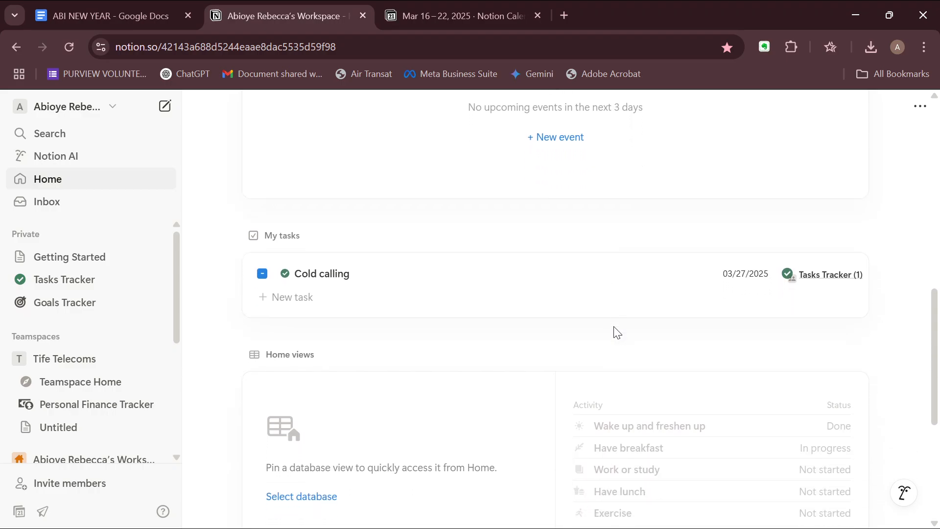
scroll(615, 331, up, 8)
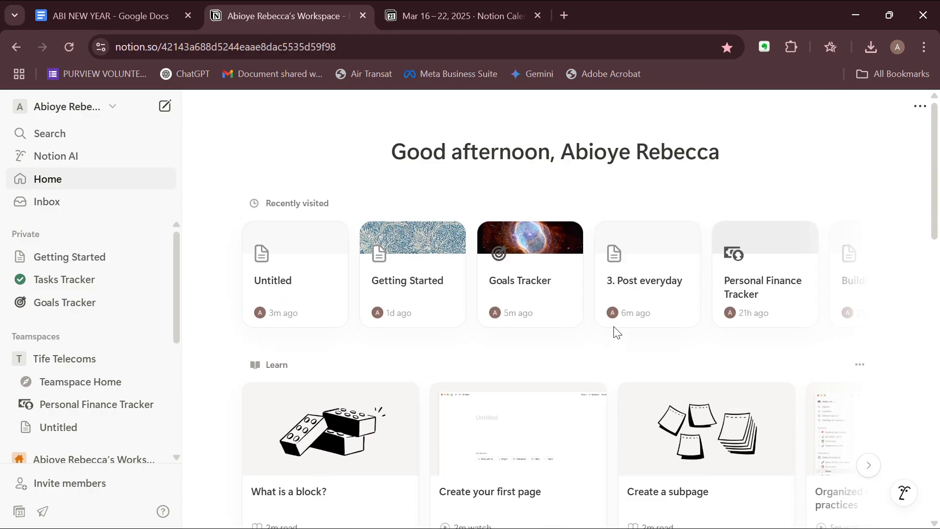
click(166, 106)
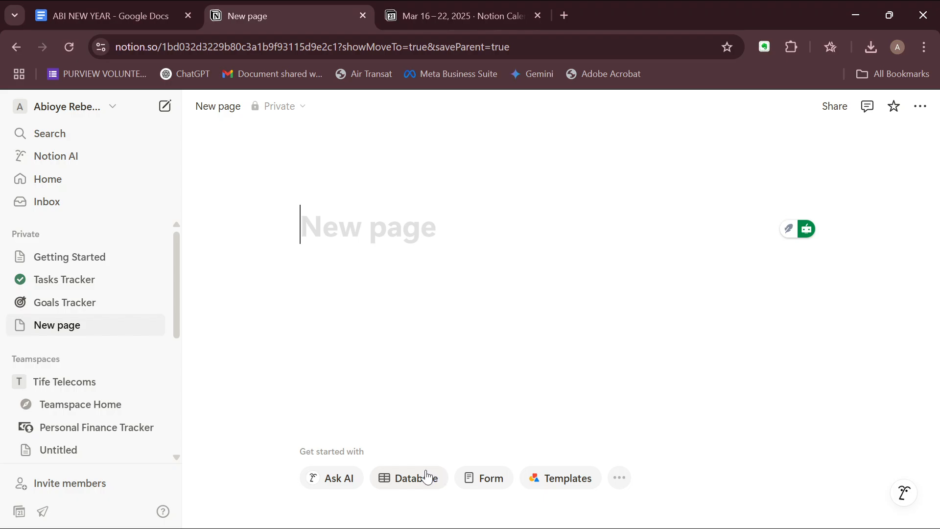
click(411, 479)
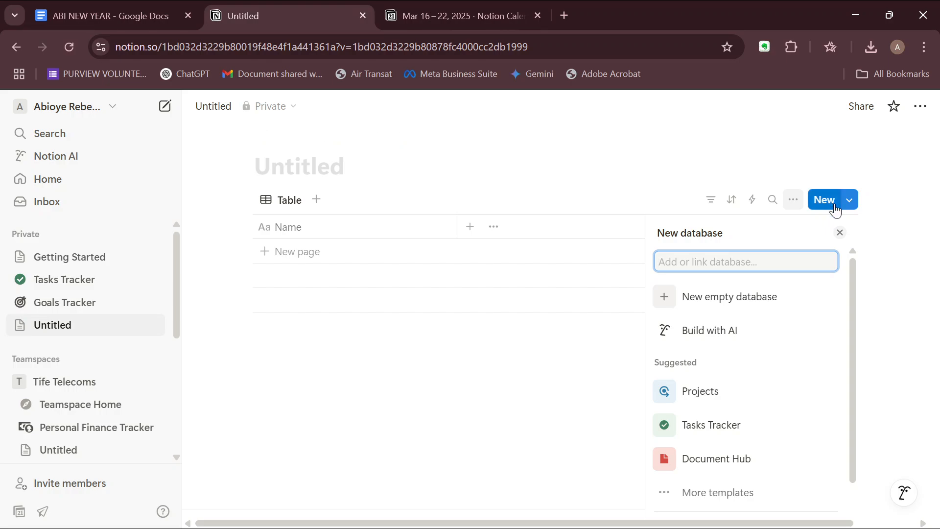
click(840, 233)
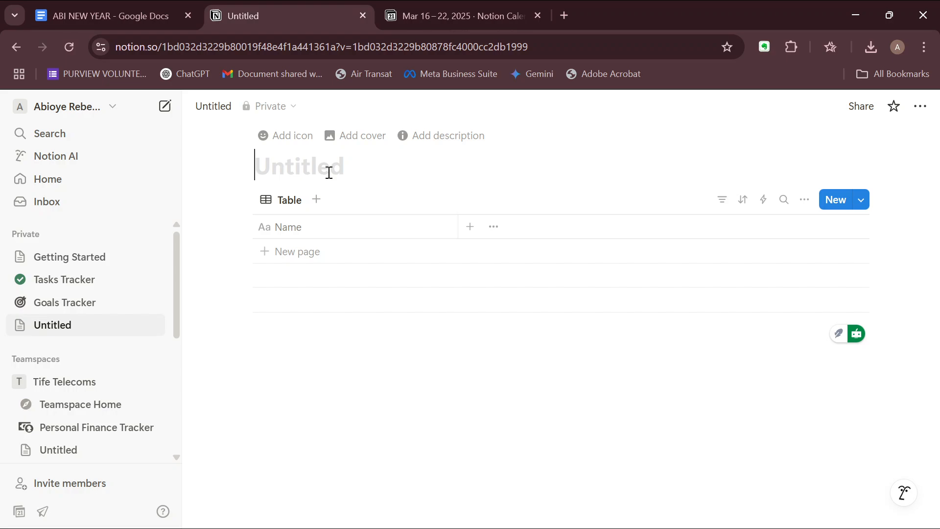
Title the new database "Goals' Tracking".
text(Go)
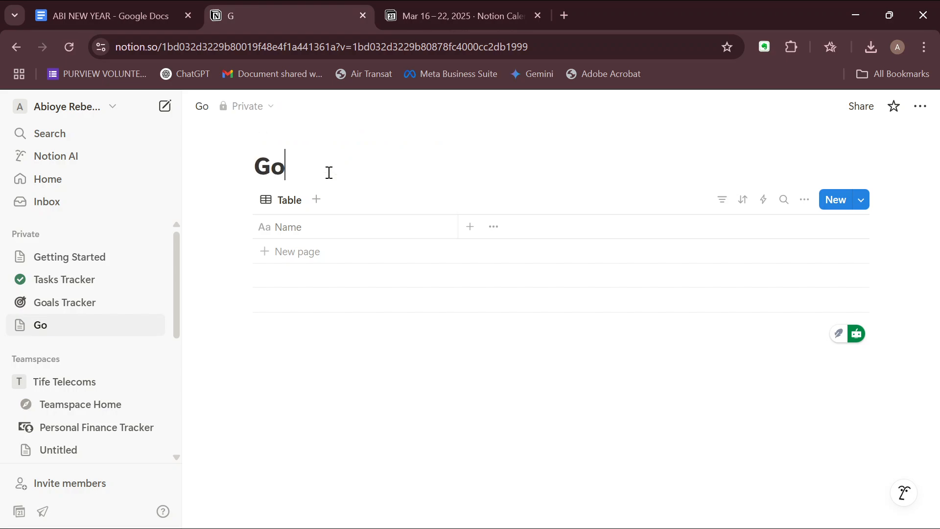
text(als' )
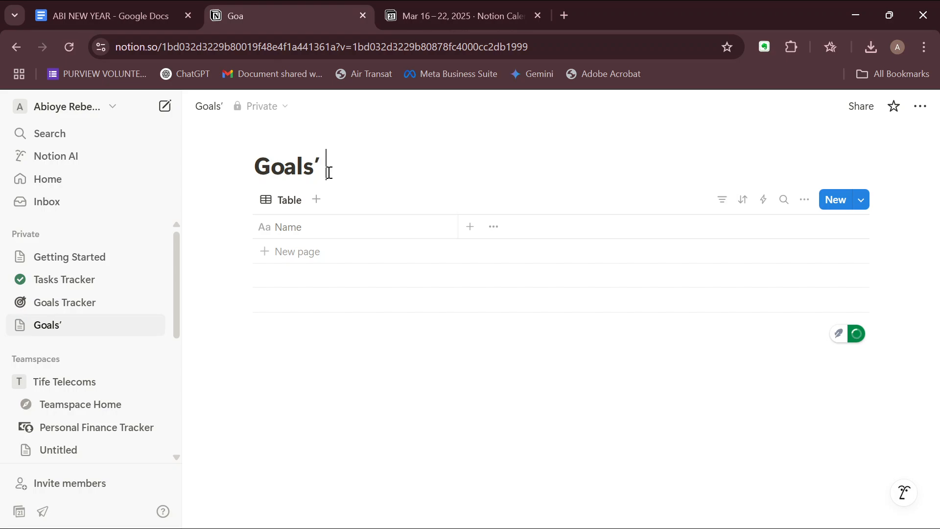
text(Trac)
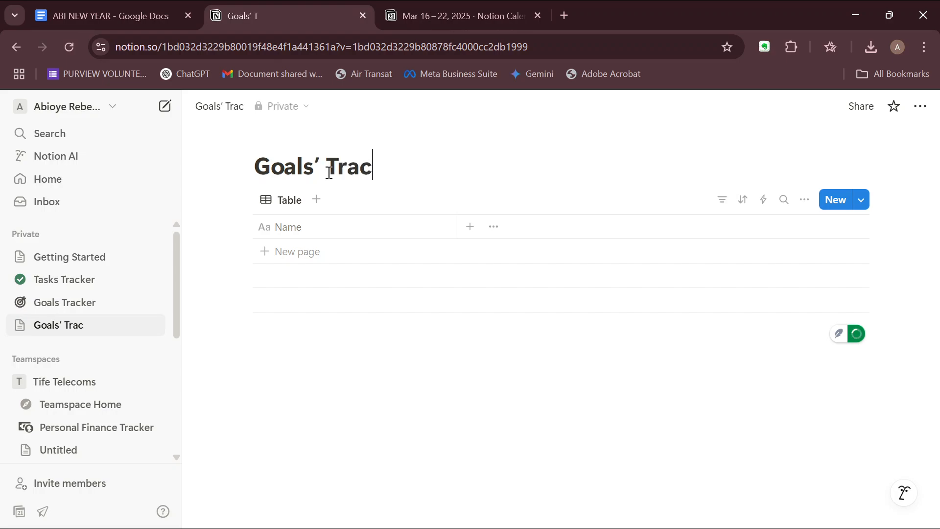
text(king)
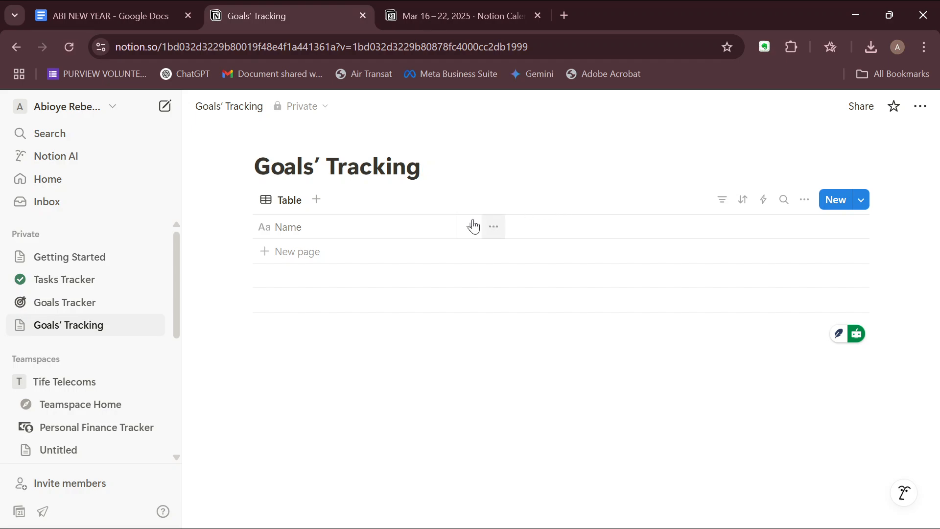
click(471, 227)
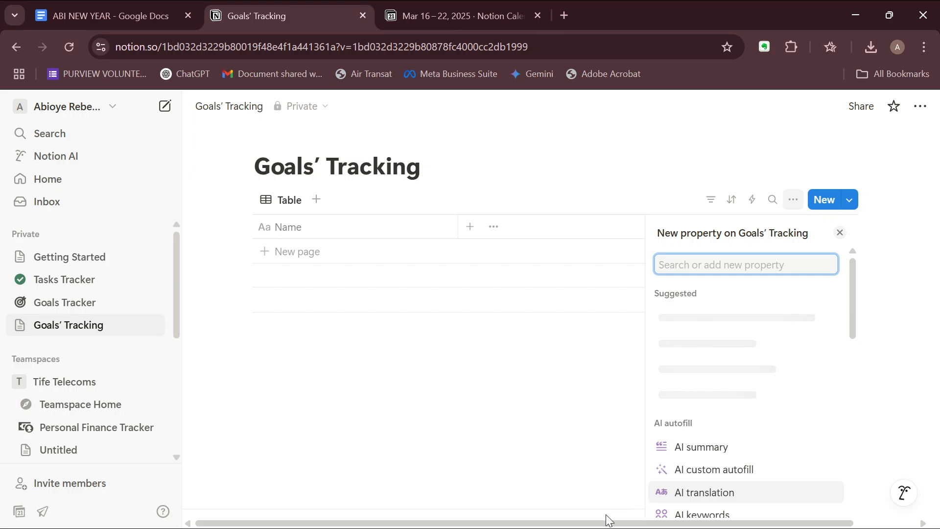
click(592, 524)
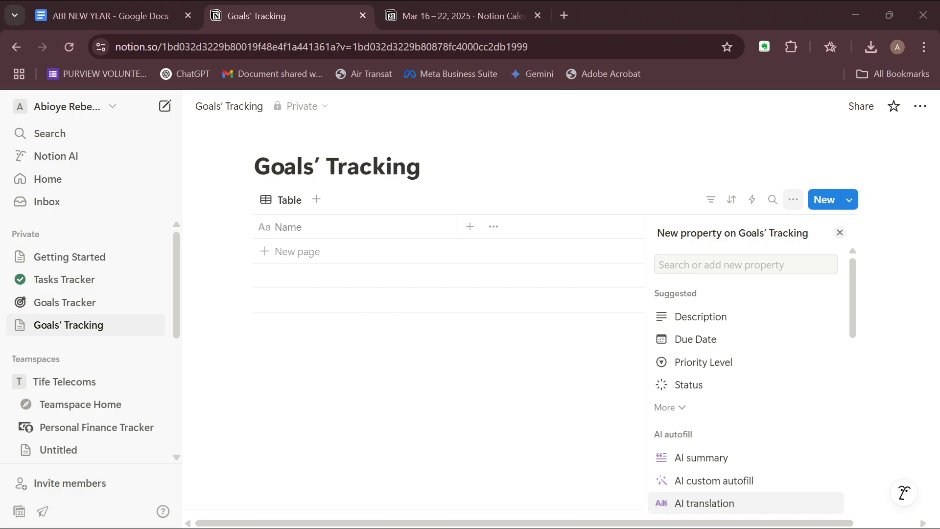
click(468, 384)
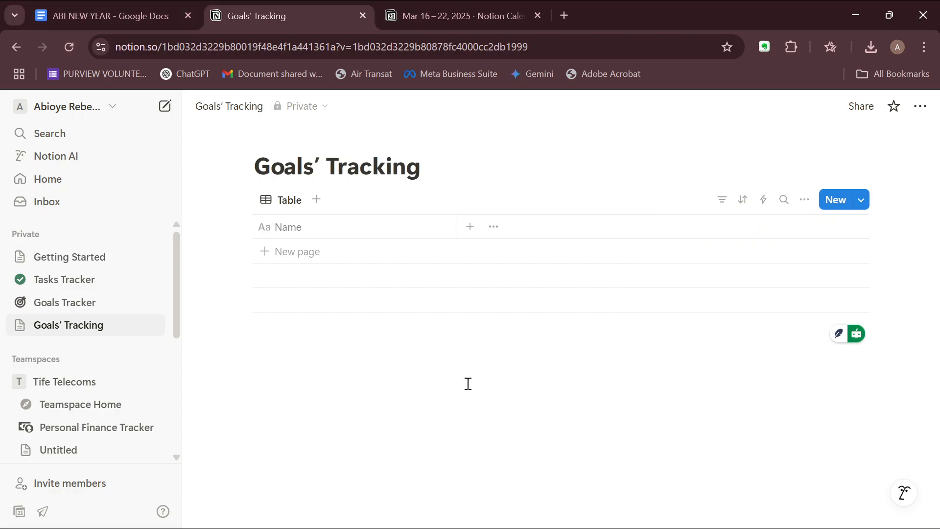
Add the suggested Priority Level property to the table, keeping its type as Select.
click(467, 240)
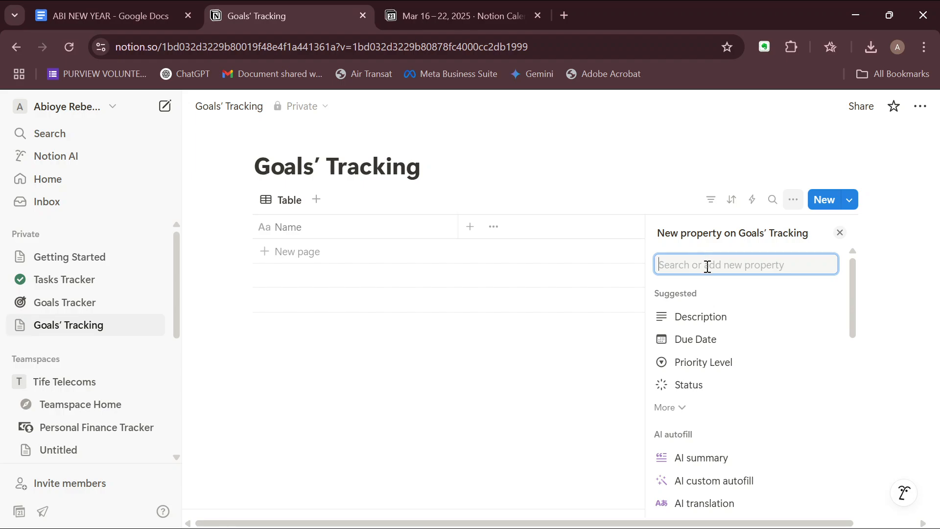
click(717, 363)
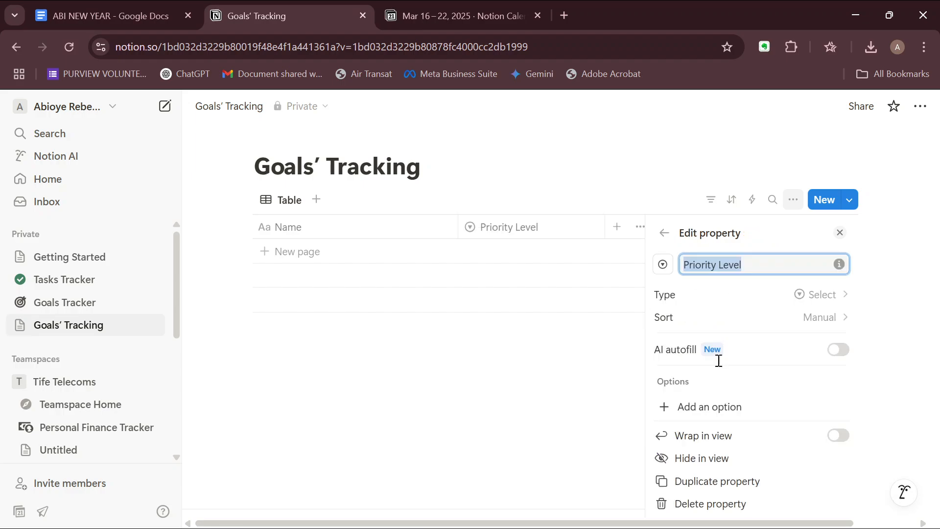
click(831, 296)
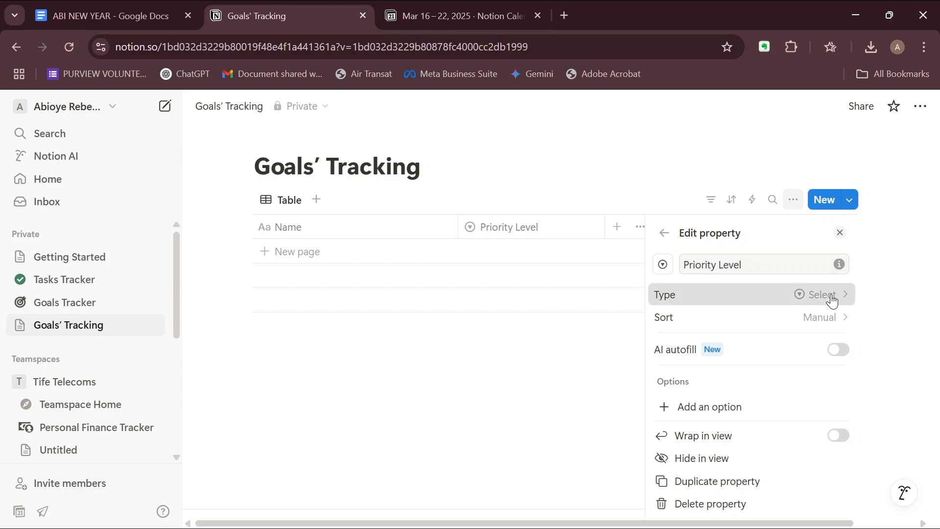
scroll(724, 351, down, 2)
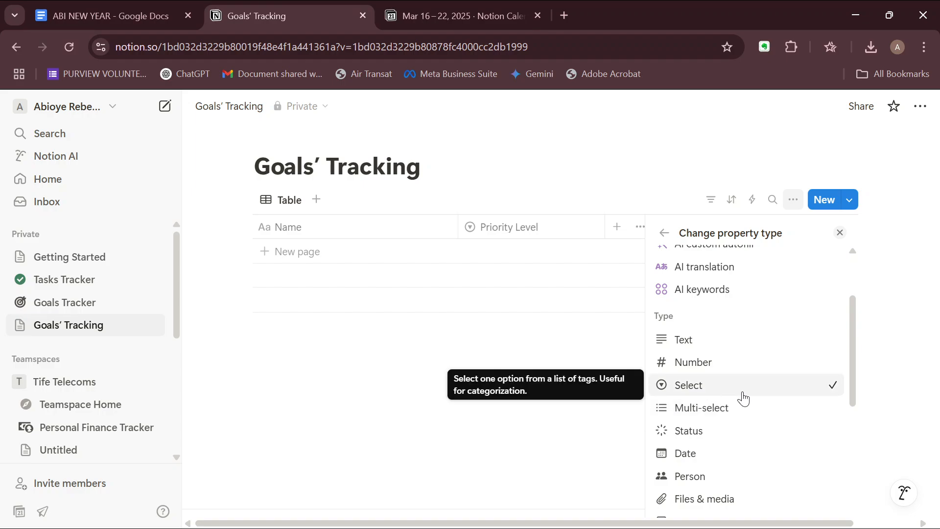
click(663, 232)
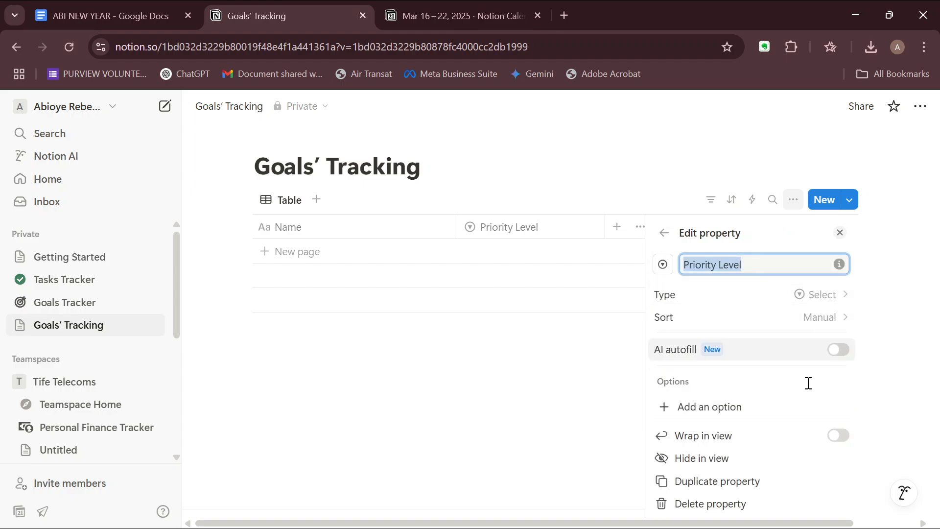
Add the options High, very high and Medium to the Priority Level property and close its settings.
click(715, 409)
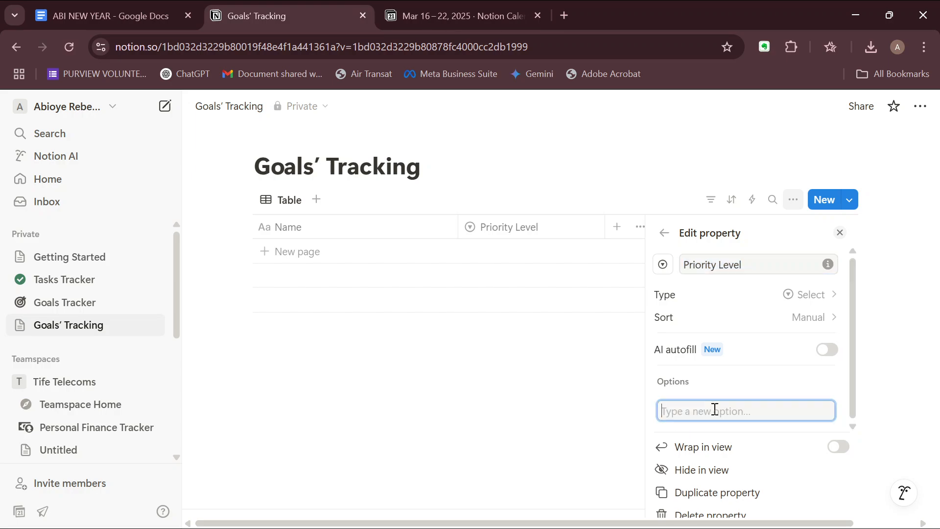
text(High)
key(Return)
text(very hi)
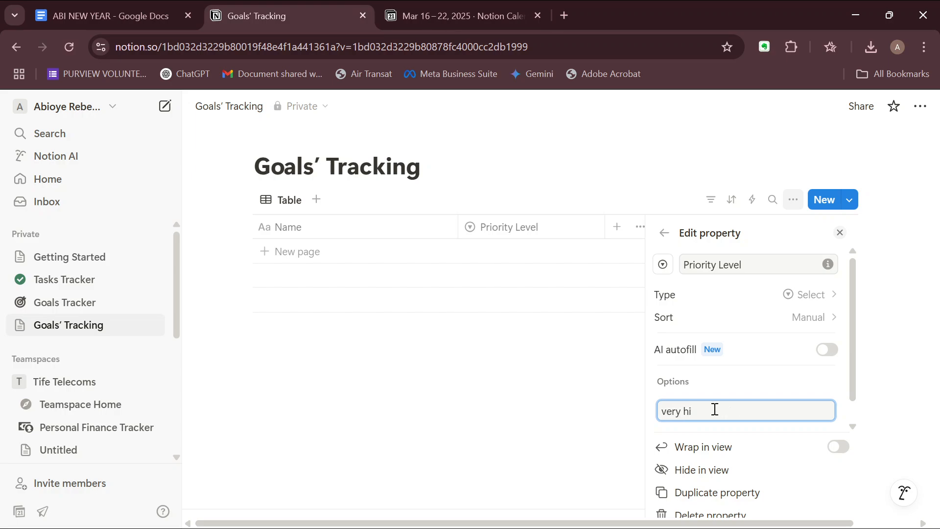
key(Return)
text(Medium)
key(Return)
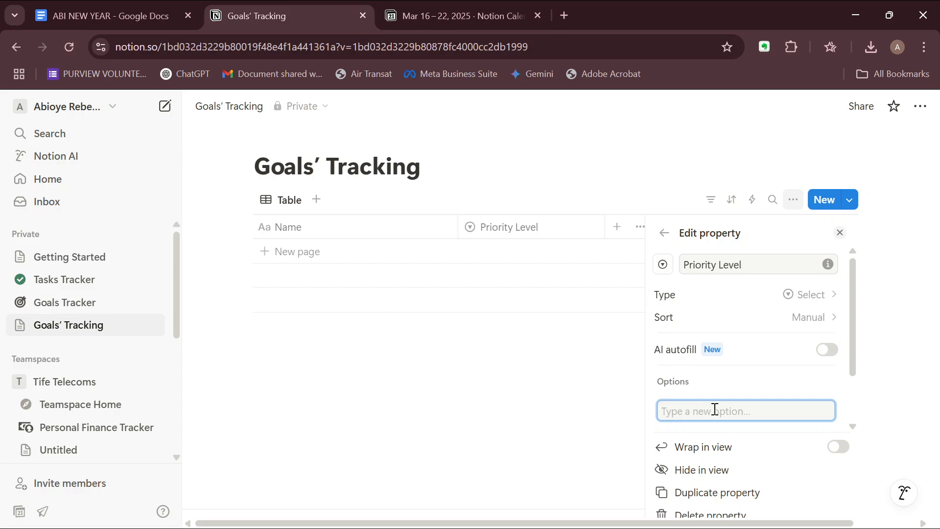
scroll(755, 367, down, 1)
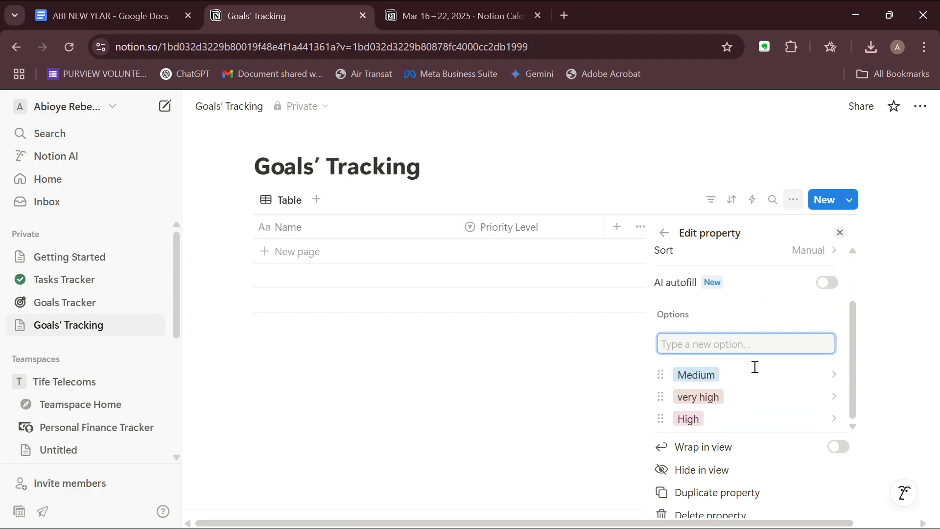
scroll(763, 385, up, 1)
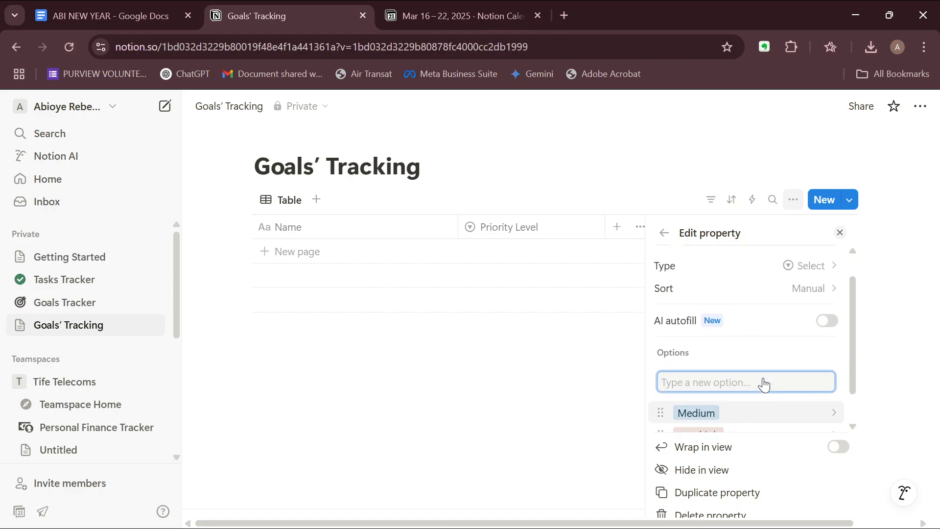
click(590, 338)
click(483, 227)
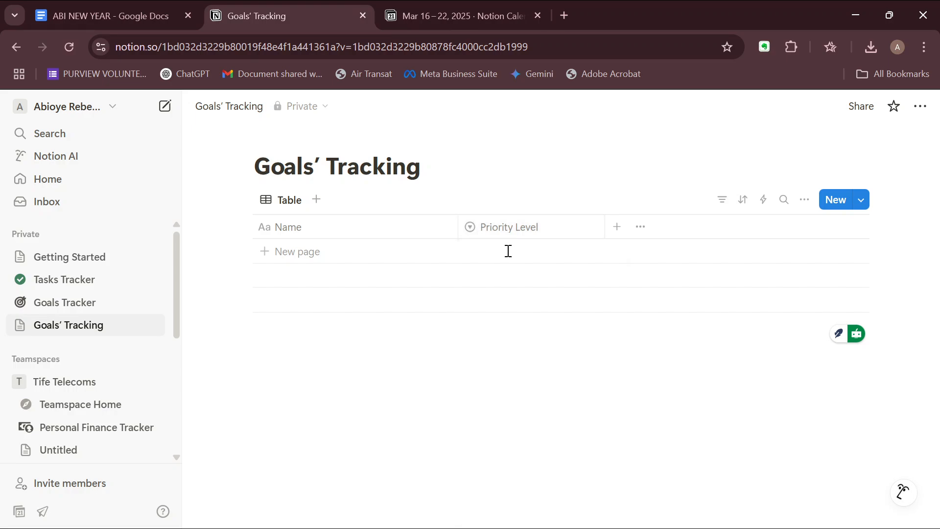
click(389, 392)
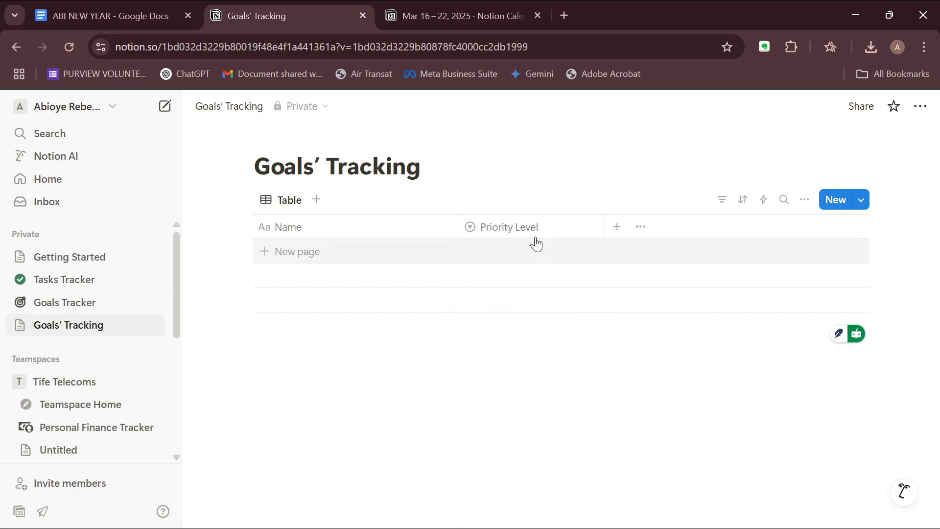
click(536, 233)
click(401, 368)
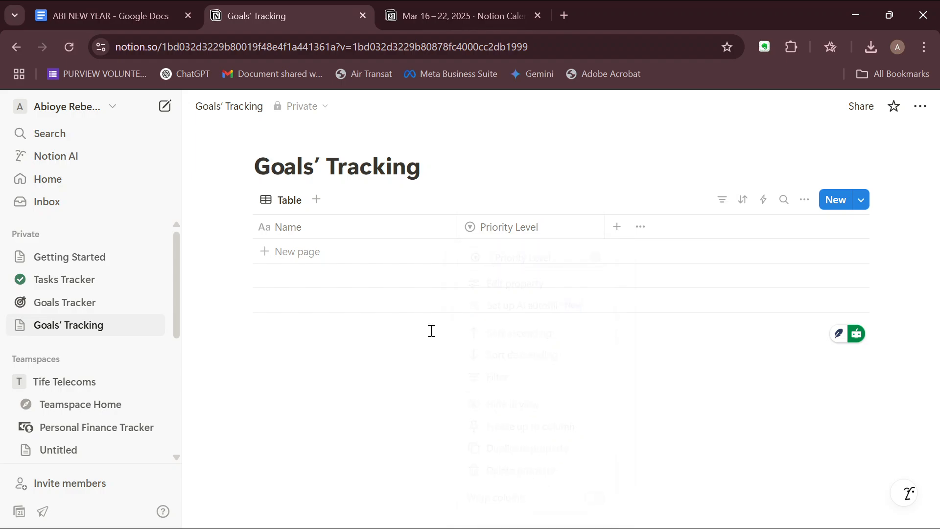
Add an empty row to the table and add the suggested Description text property.
click(514, 257)
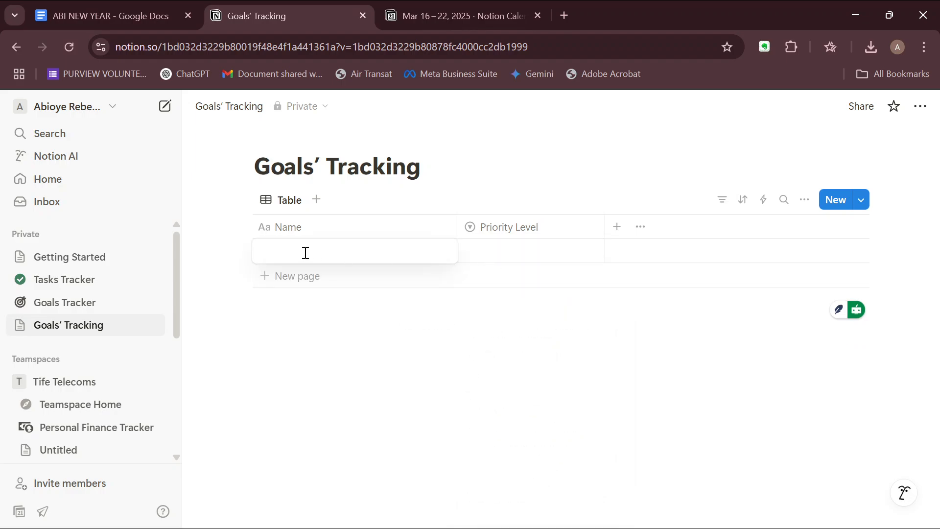
click(617, 232)
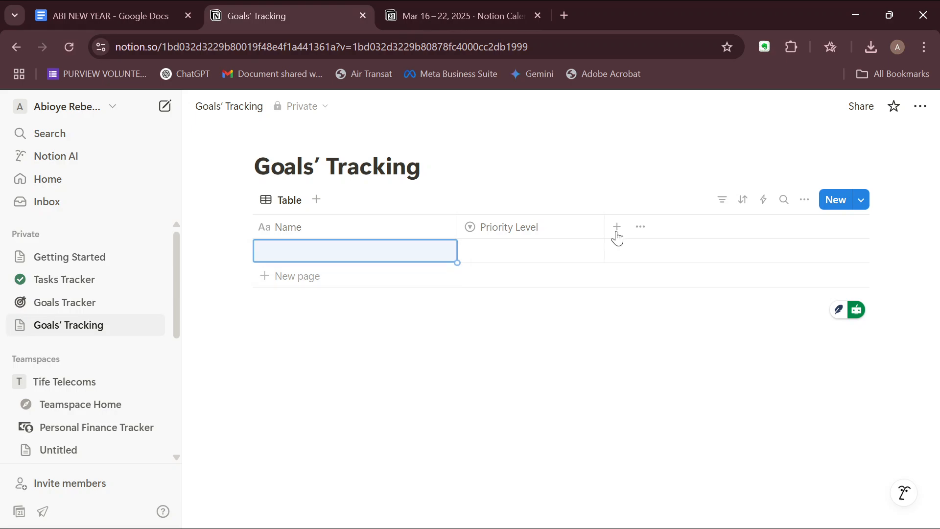
click(618, 231)
click(618, 230)
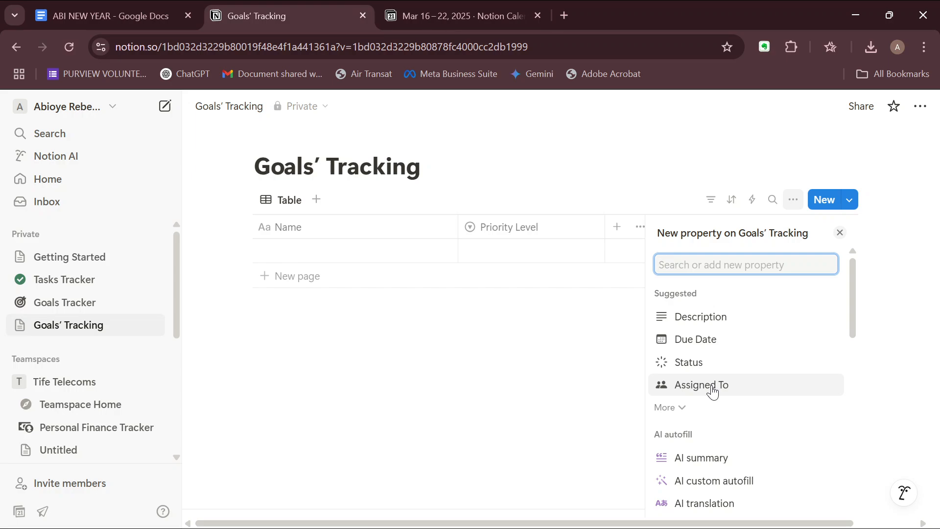
click(703, 315)
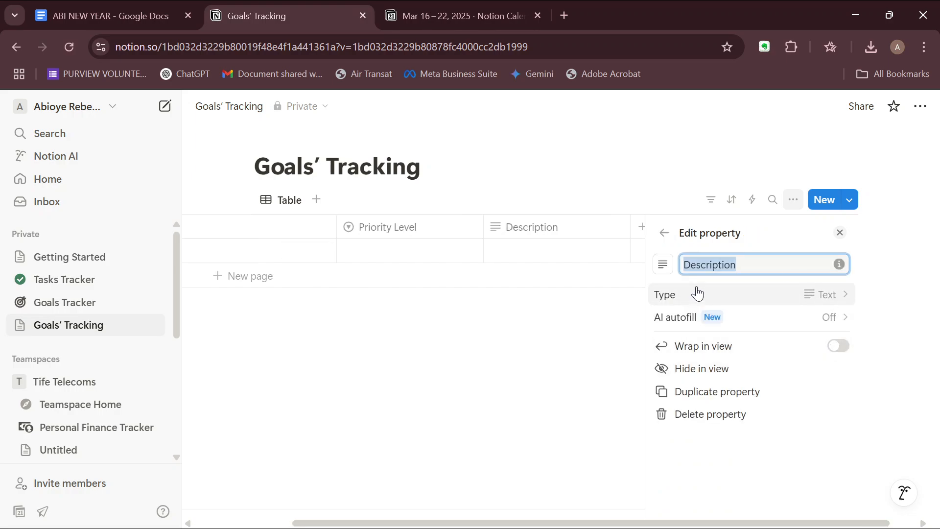
click(548, 405)
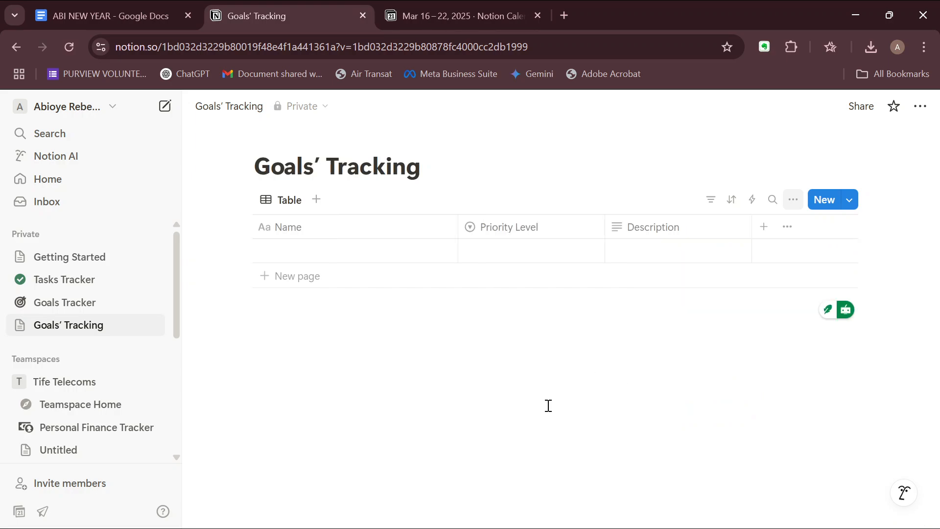
click(770, 225)
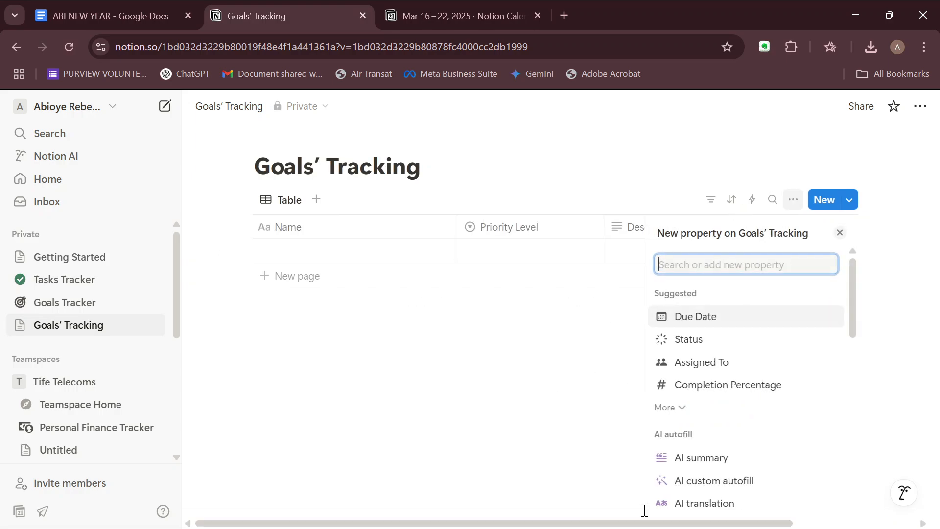
click(596, 514)
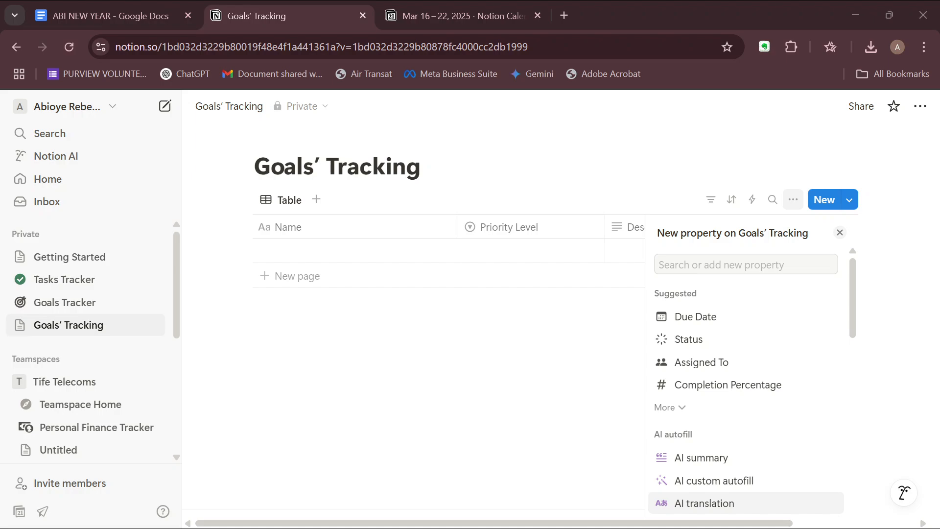
click(614, 338)
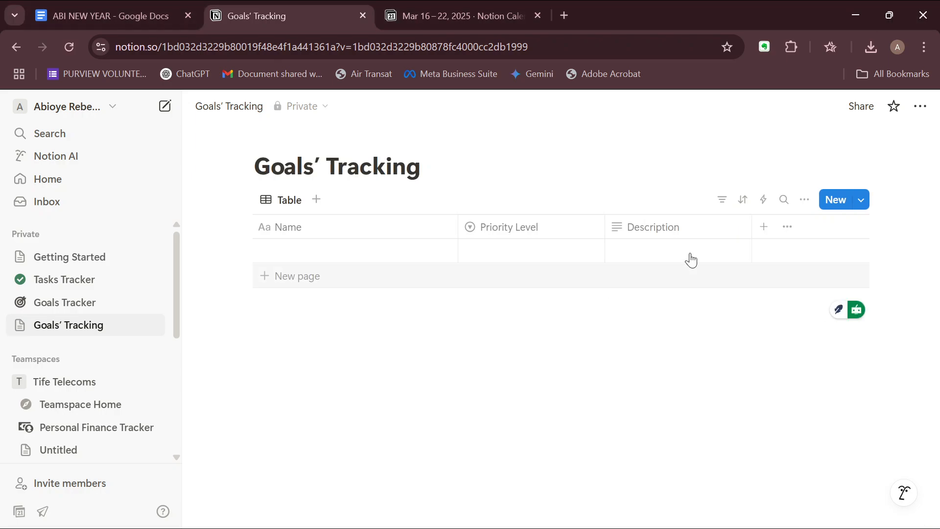
Add a property named Progress to the table, keeping its type as Text.
click(755, 235)
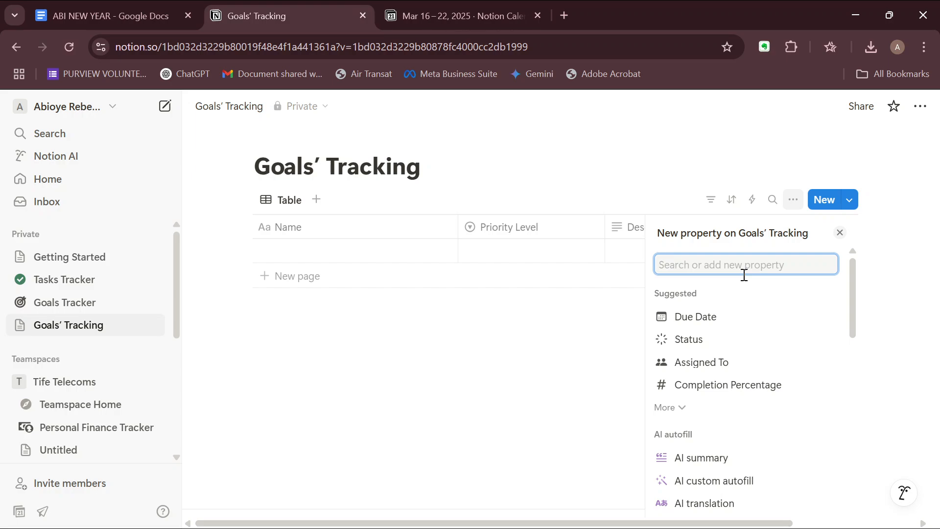
text(P)
key(BackSpace)
text(P)
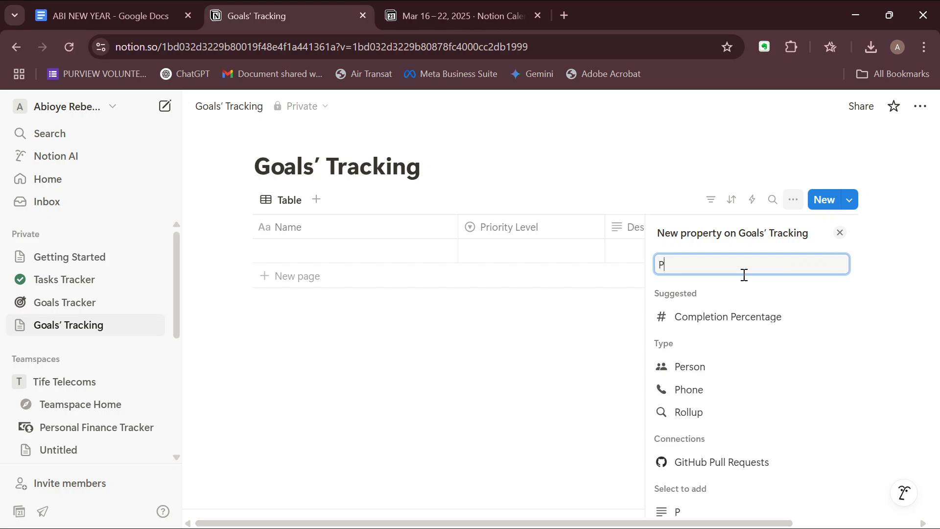
text(rogress)
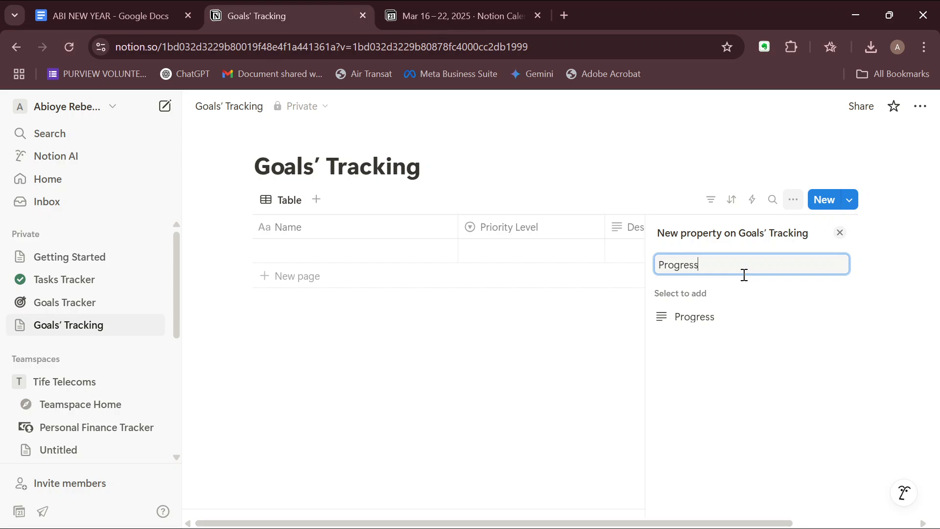
click(714, 319)
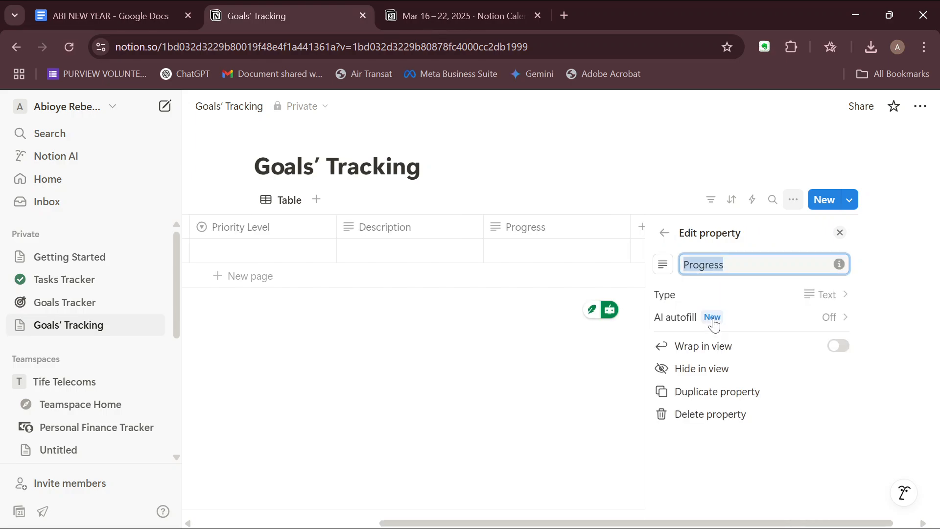
click(826, 294)
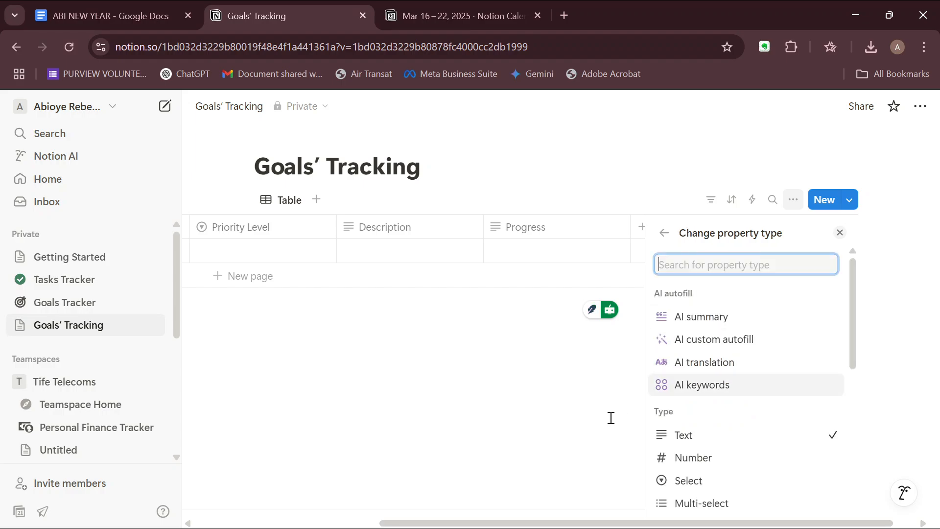
scroll(749, 363, down, 8)
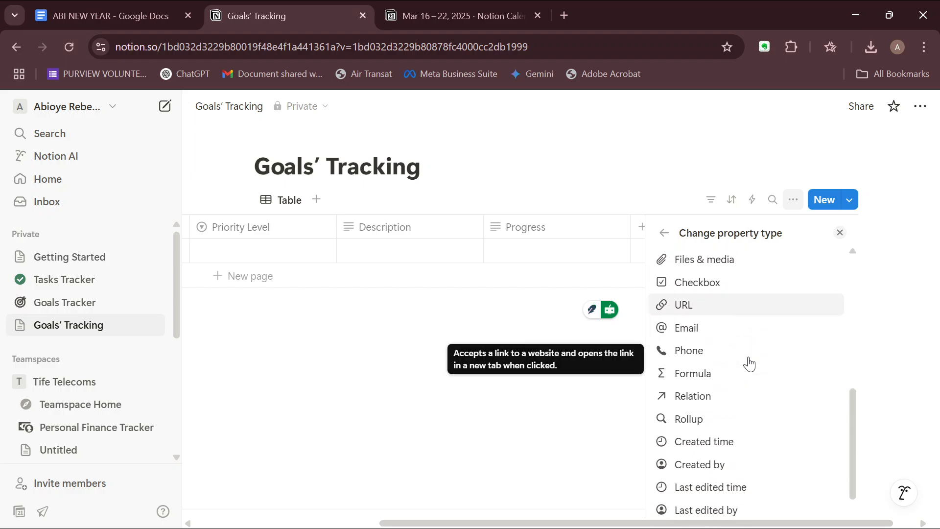
scroll(748, 363, up, 8)
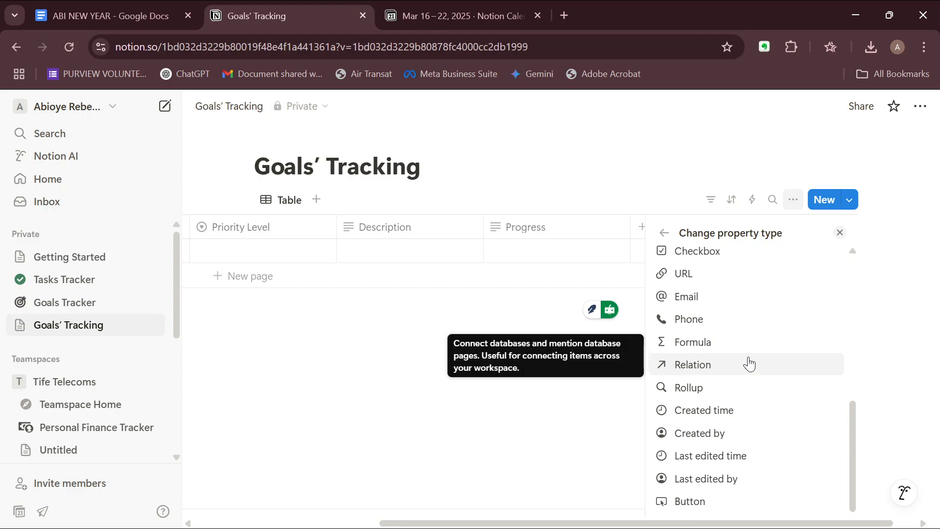
click(615, 380)
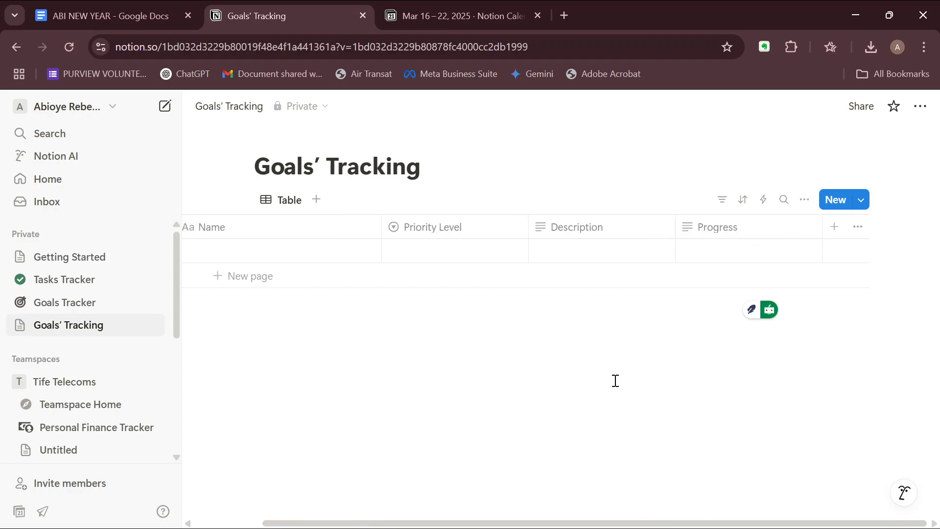
Add a text property named Action Taken to the table and close its settings.
click(833, 233)
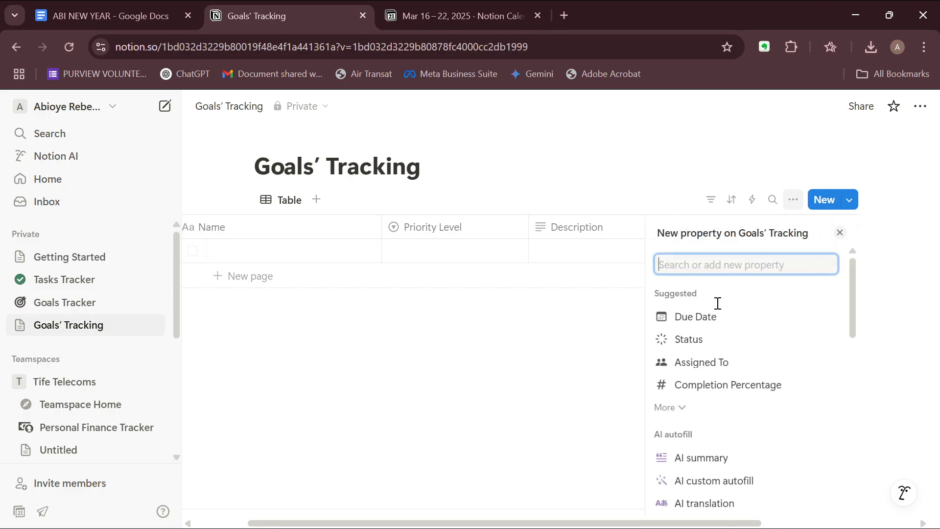
text(Action)
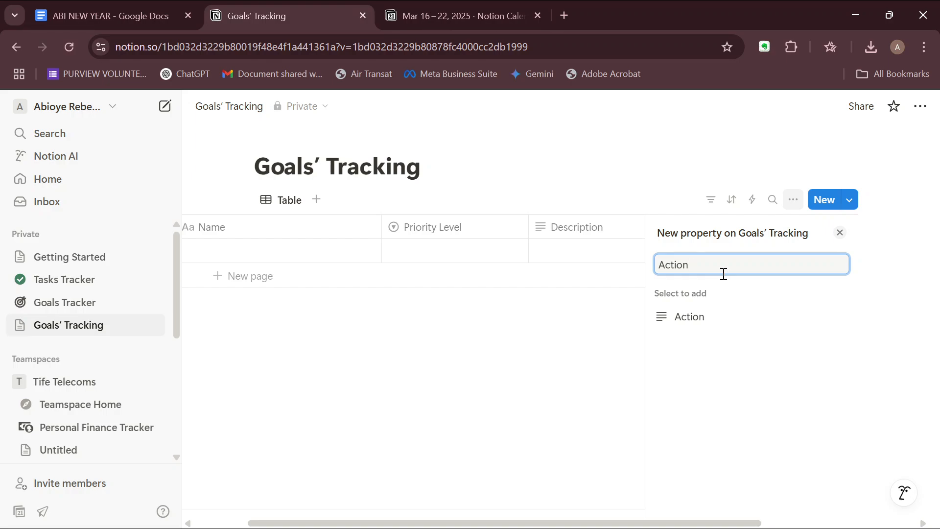
text(Taken)
click(700, 323)
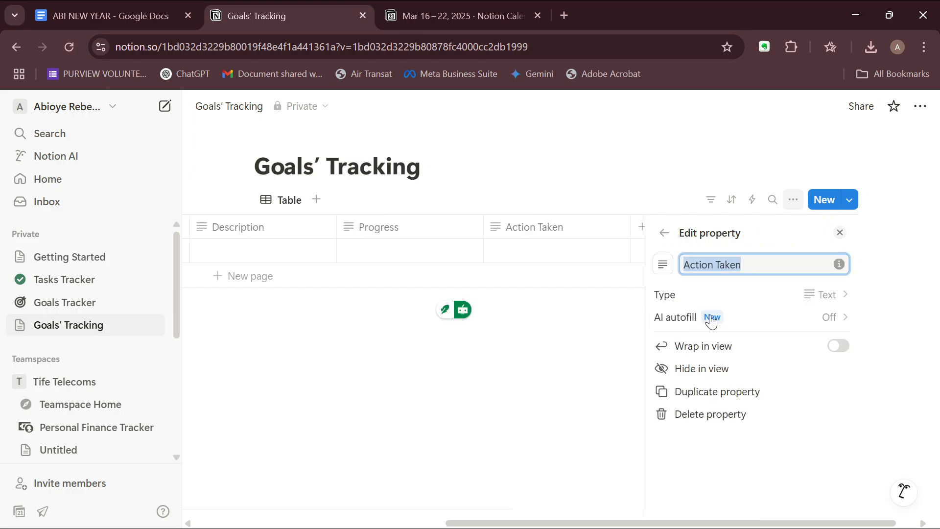
click(478, 445)
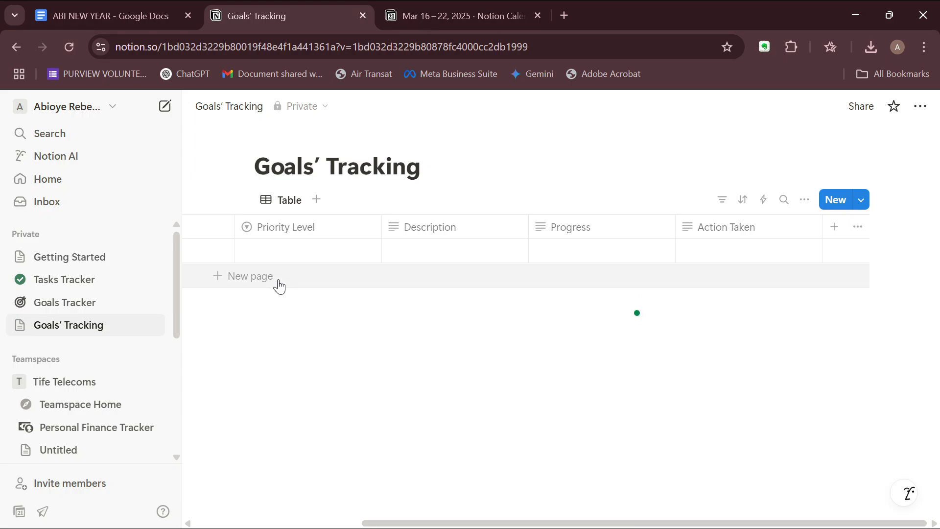
Review the table's columns from Name to Action Taken and the Priority Level options offered for the empty row.
scroll(279, 284, left, 5)
click(342, 251)
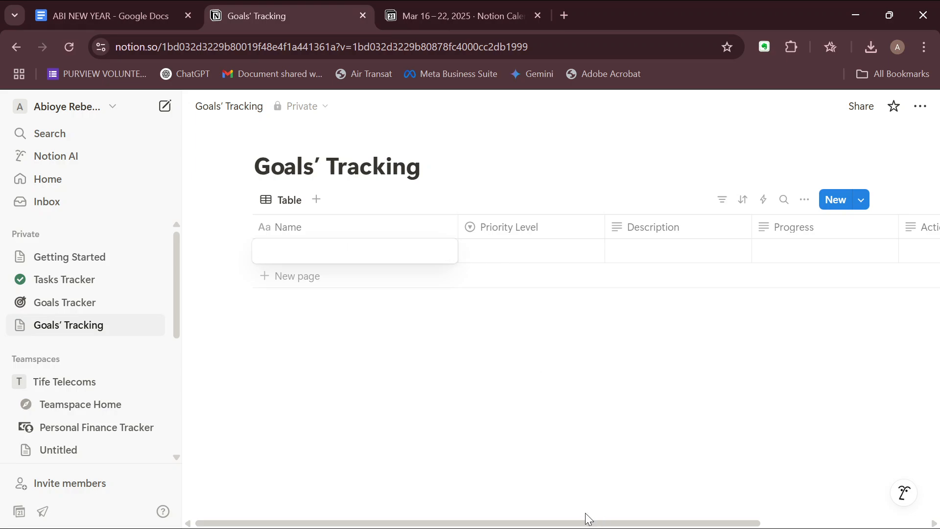
click(586, 528)
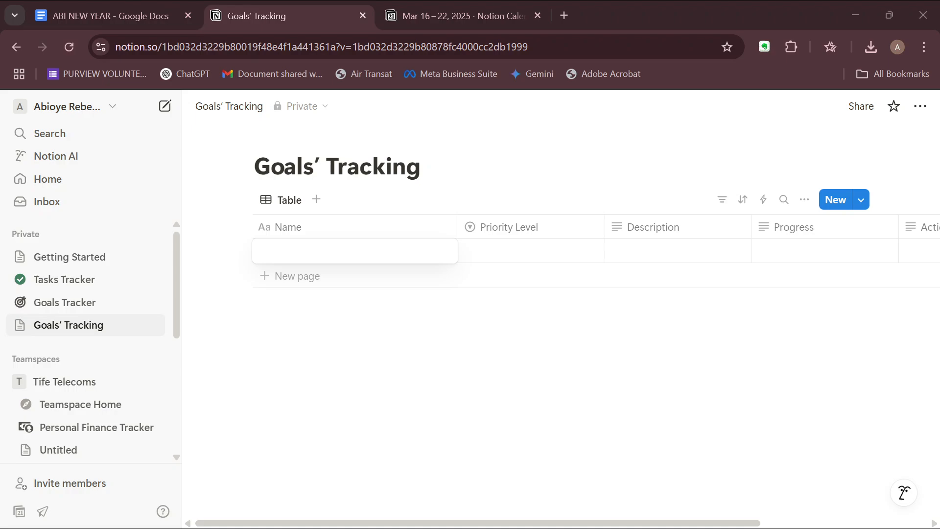
click(411, 383)
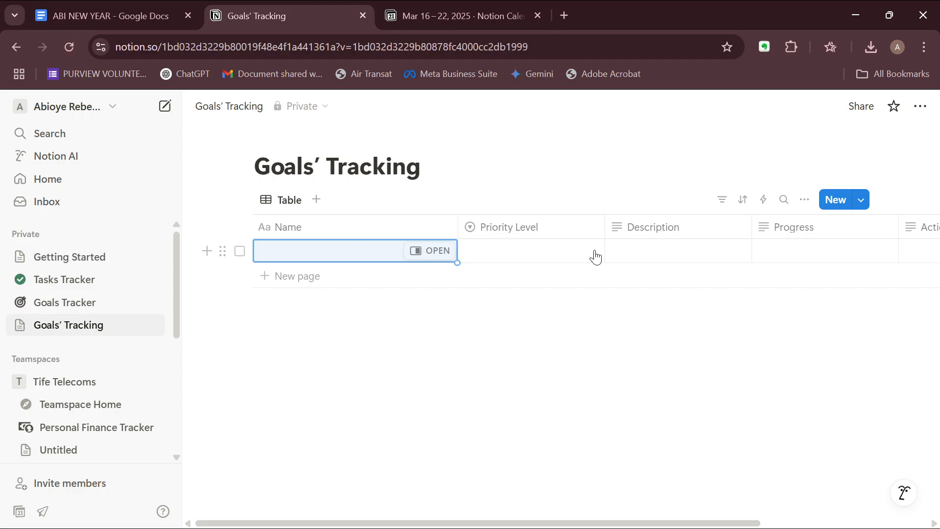
scroll(594, 255, right, 3)
scroll(595, 255, left, 4)
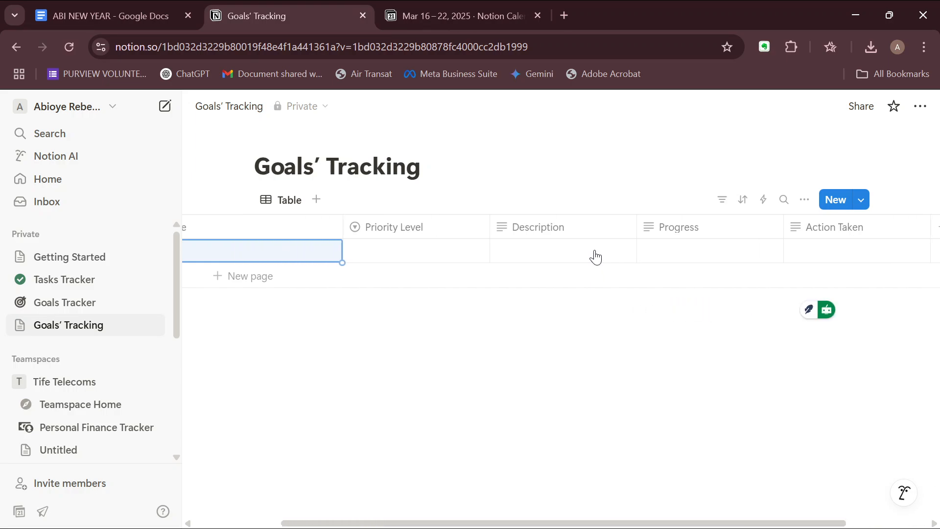
scroll(594, 255, right, 3)
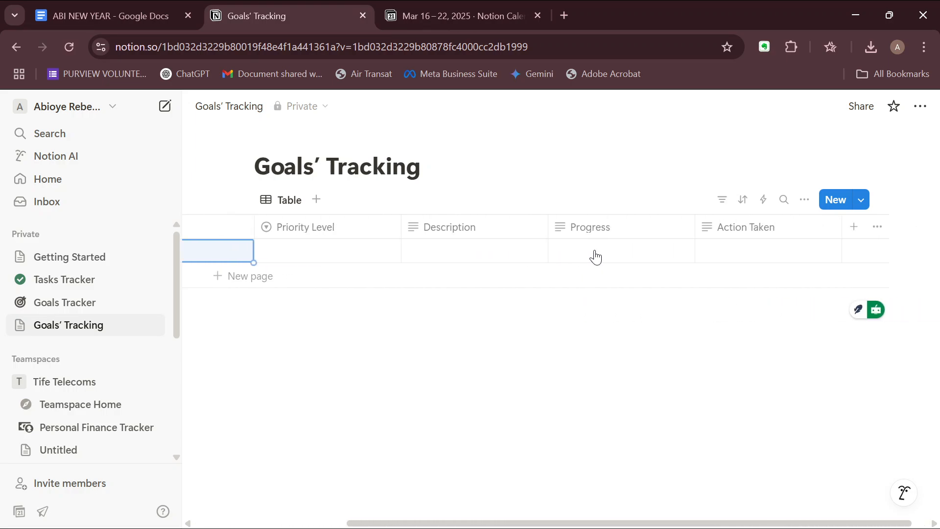
scroll(594, 256, left, 3)
scroll(595, 256, right, 2)
scroll(595, 255, right, 2)
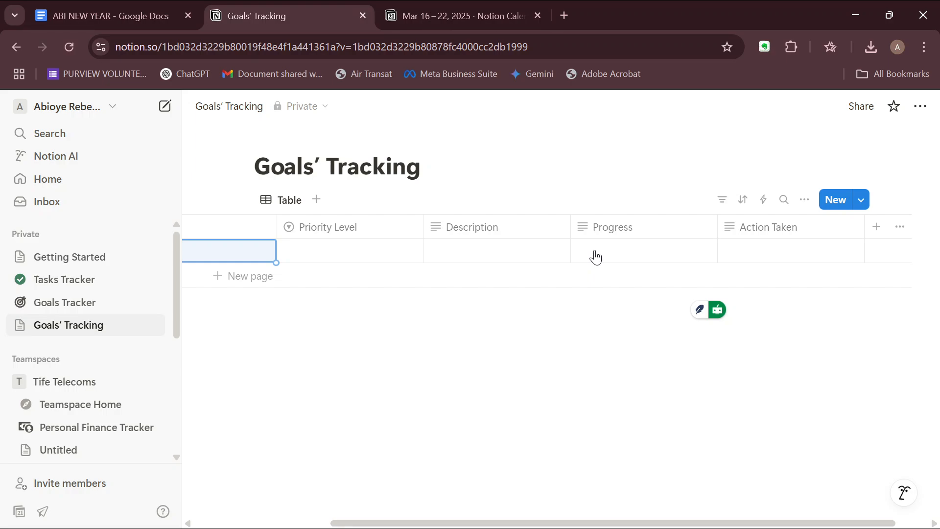
click(359, 252)
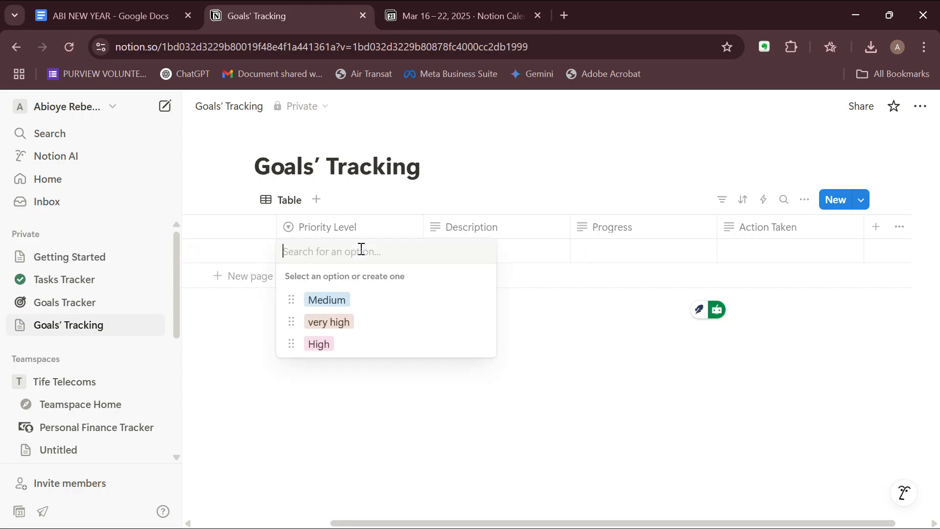
click(531, 248)
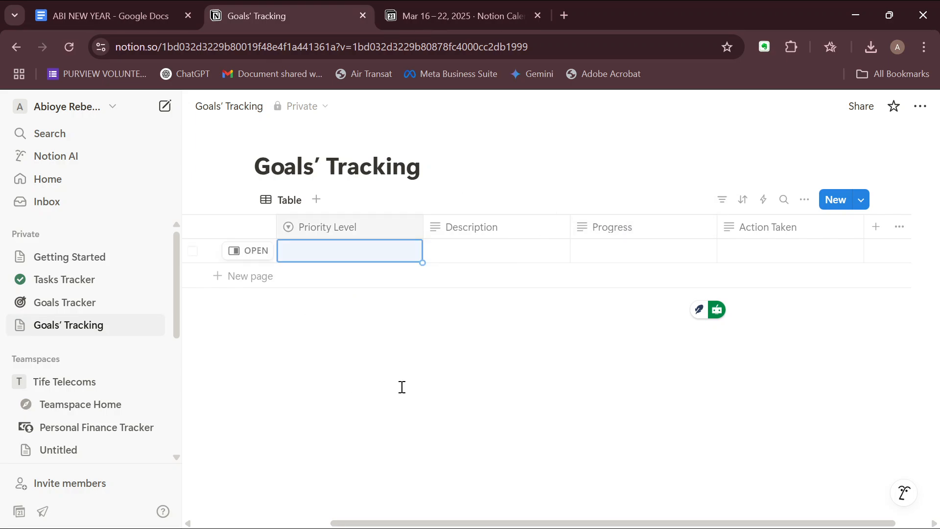
Create a new database template titled "Recurring tasks", leaving its properties empty, and return to the table.
click(862, 200)
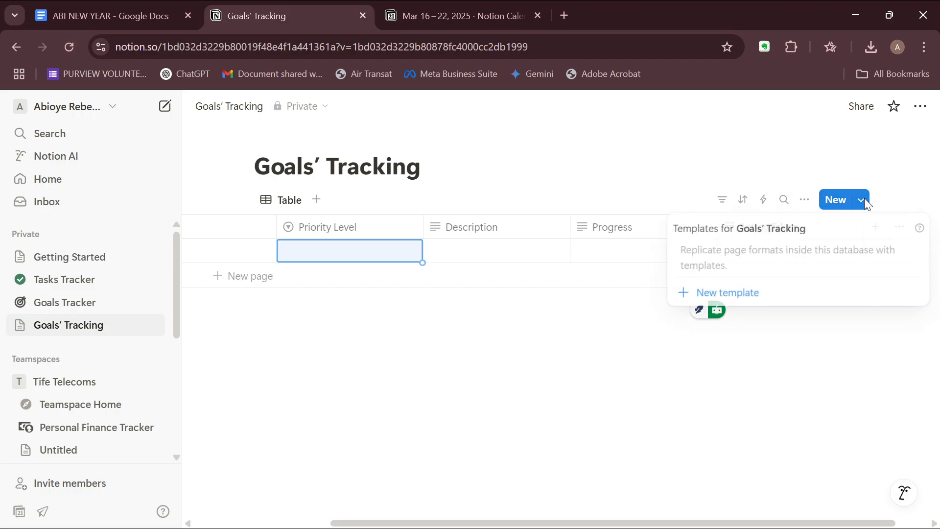
click(767, 296)
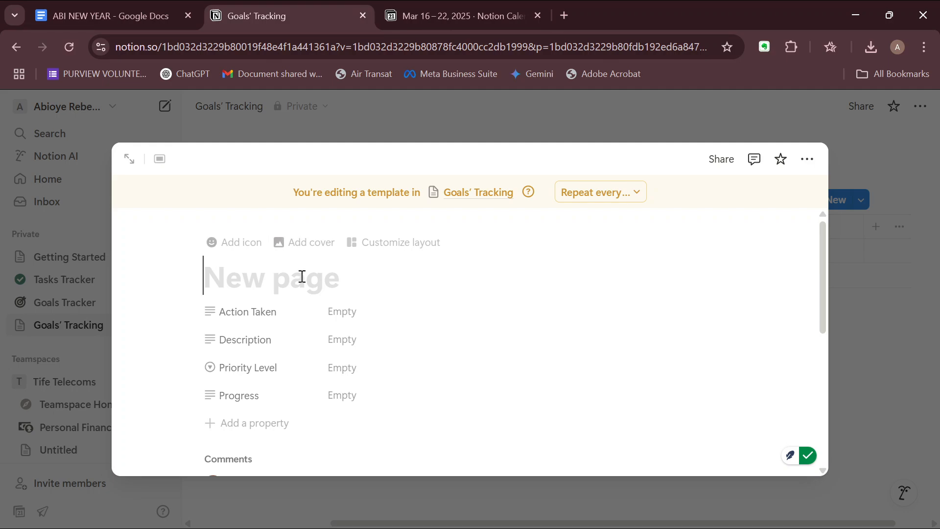
text(R)
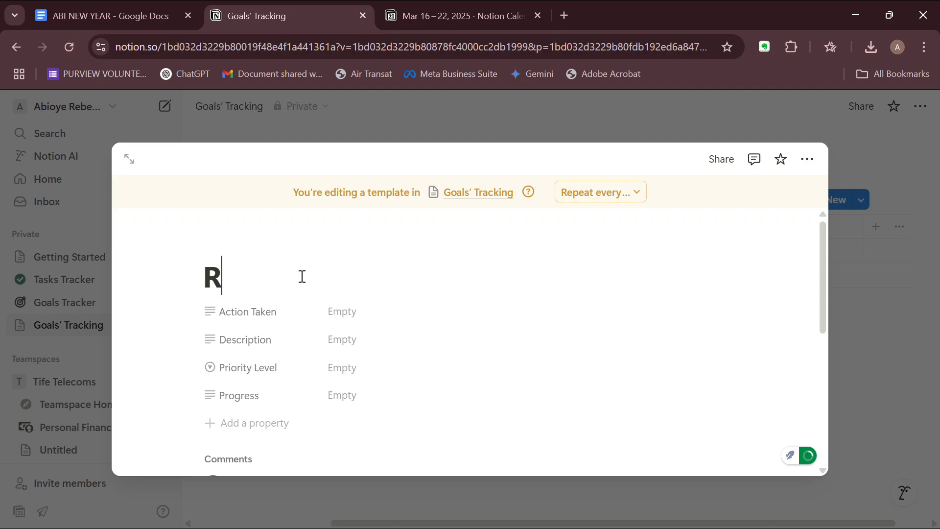
text(ecurri)
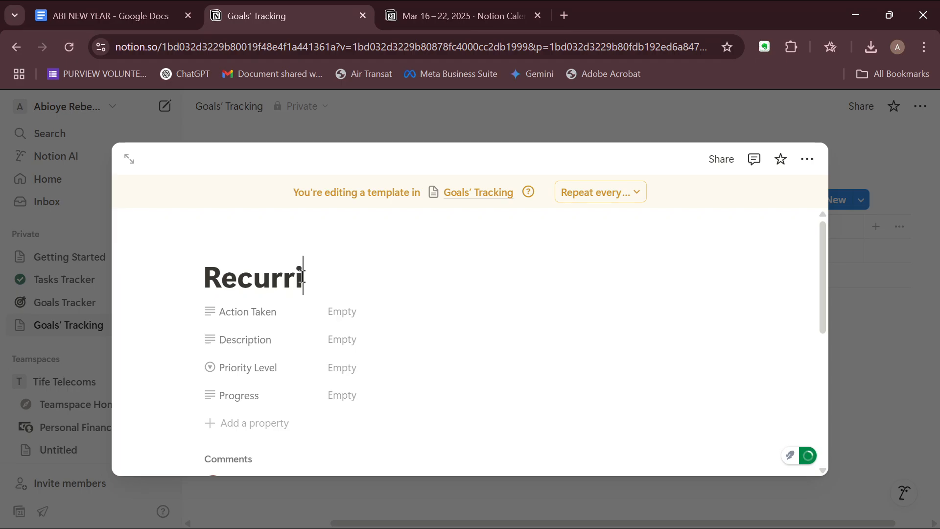
text(ng tasks)
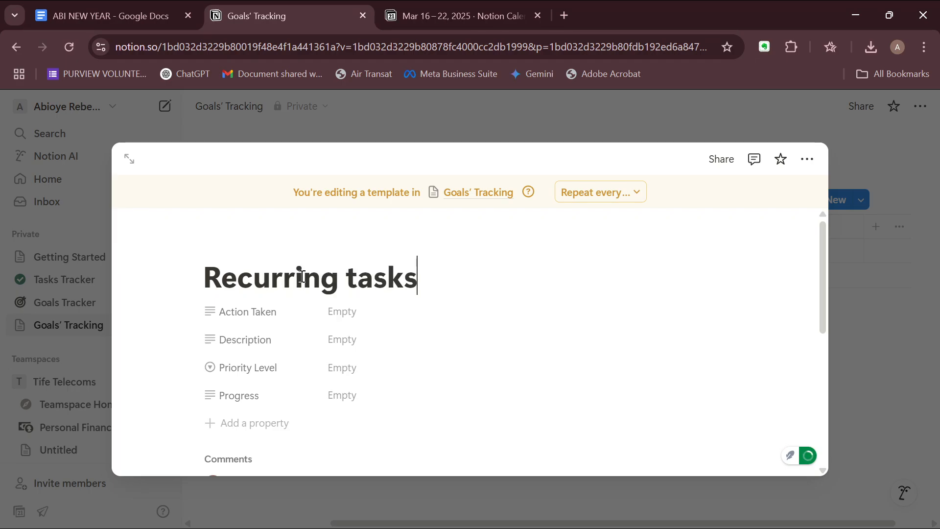
scroll(466, 310, down, 2)
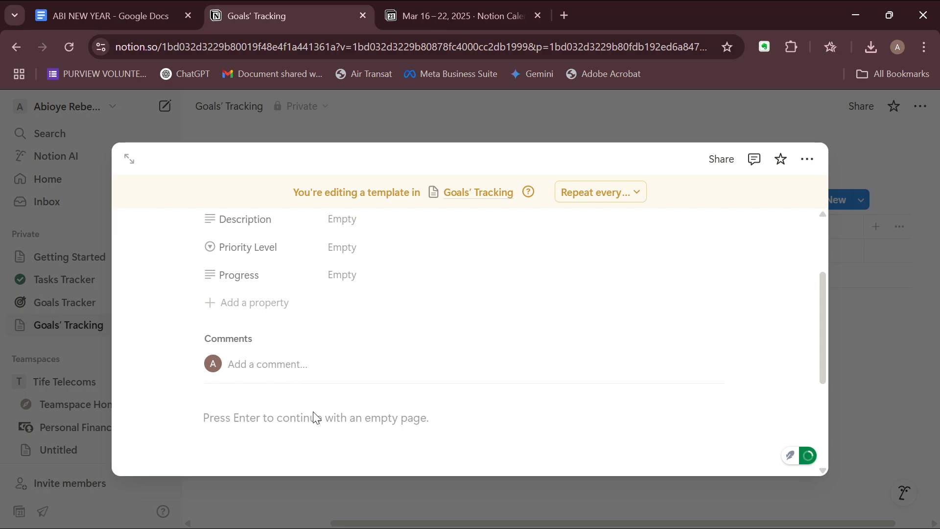
scroll(314, 415, down, 3)
scroll(315, 418, up, 5)
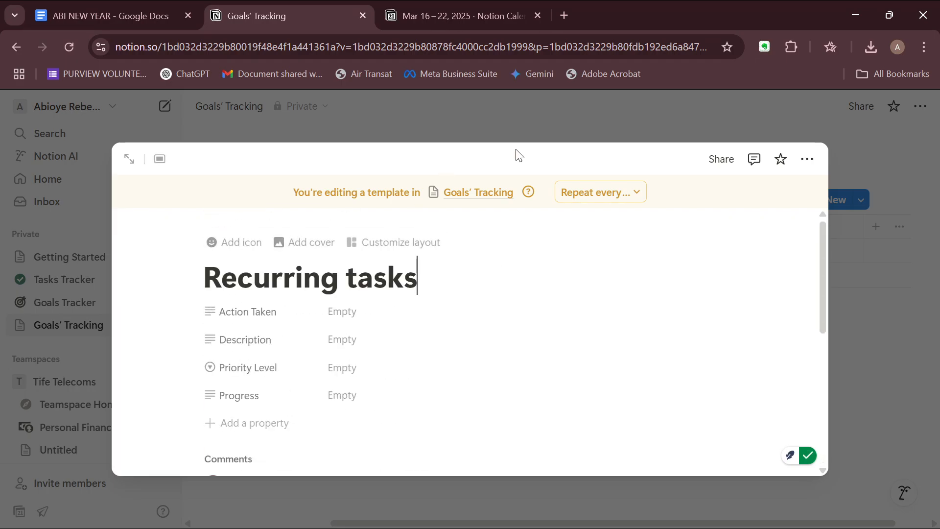
click(841, 239)
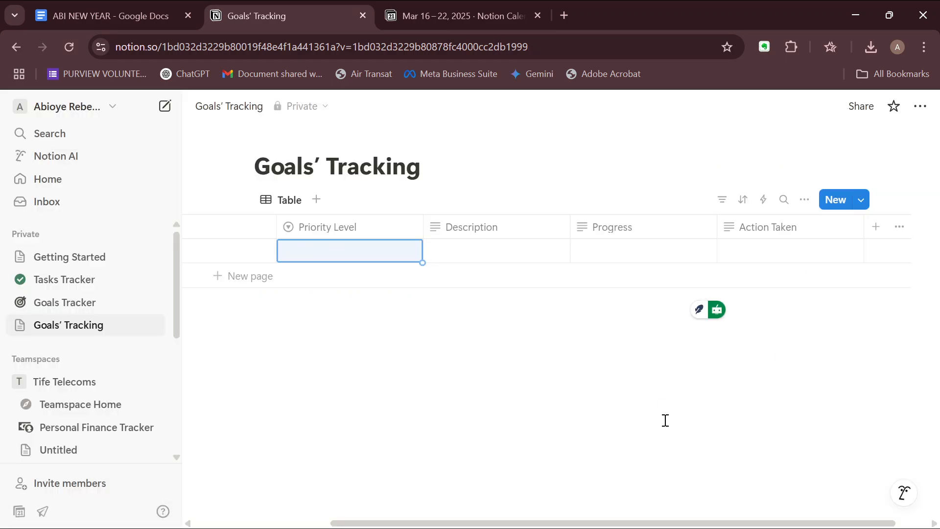
Set the "Recurring tasks" template to repeat every 1 week on Monday, Tuesday, Thursday and Saturday.
click(859, 208)
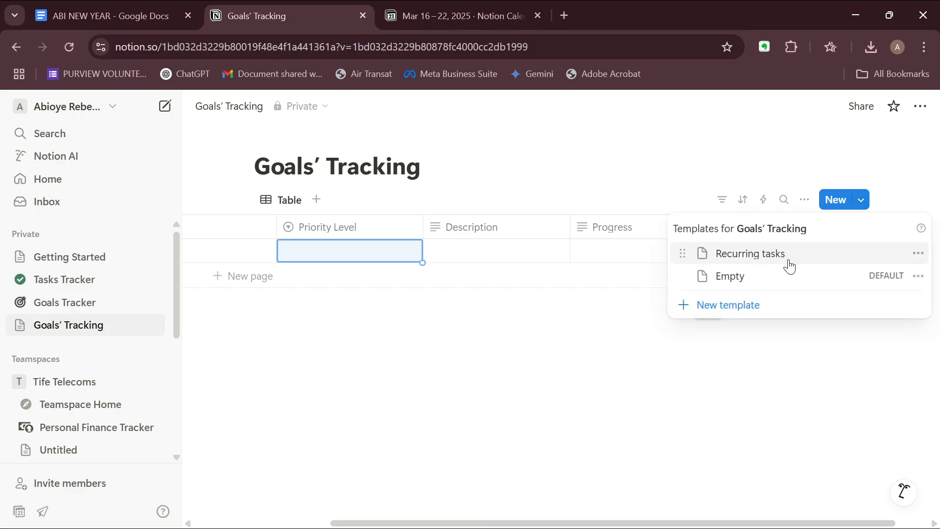
click(917, 254)
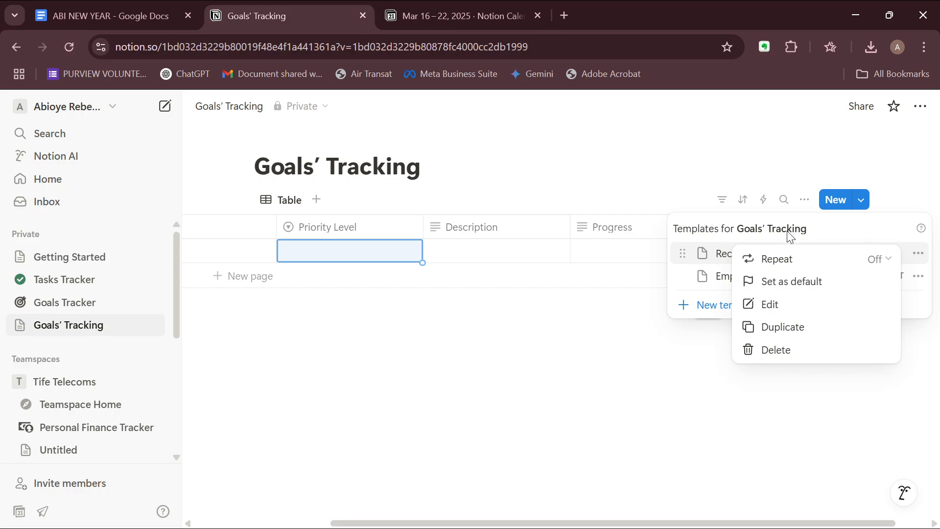
click(789, 261)
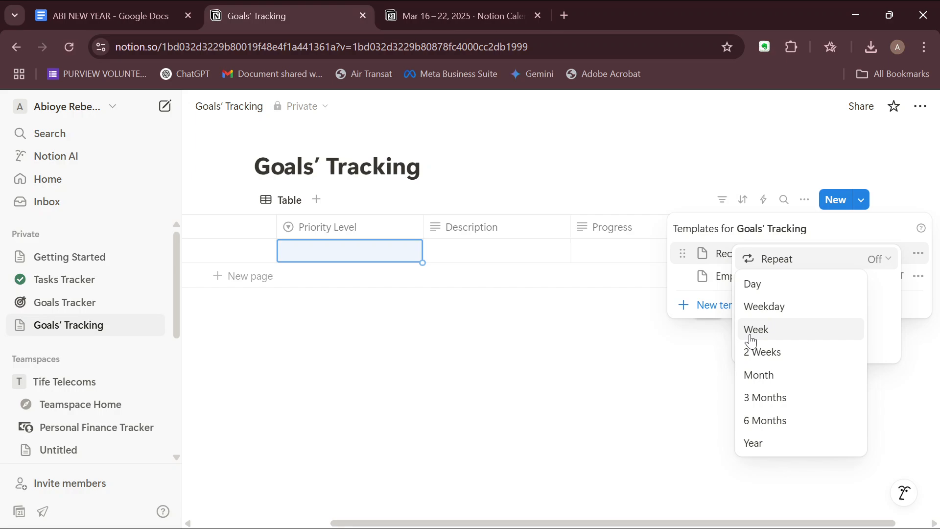
key(Escape)
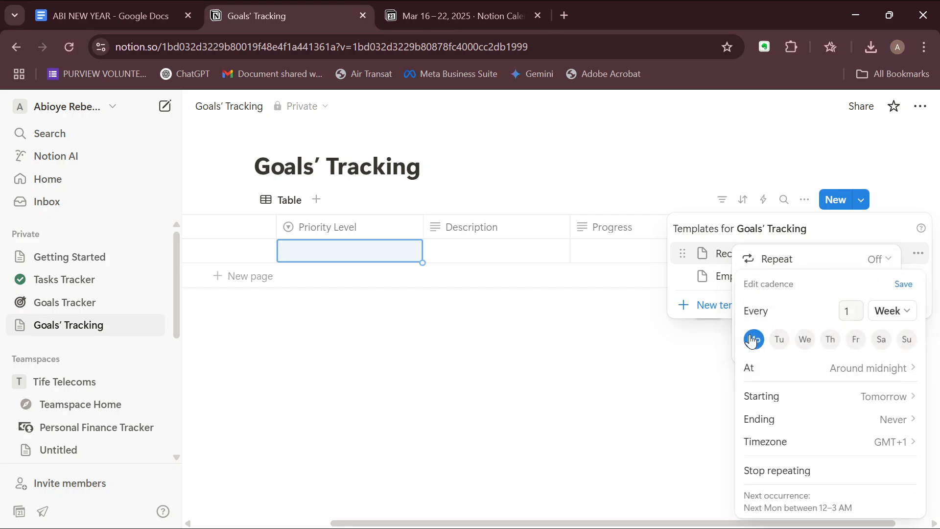
click(754, 338)
click(830, 339)
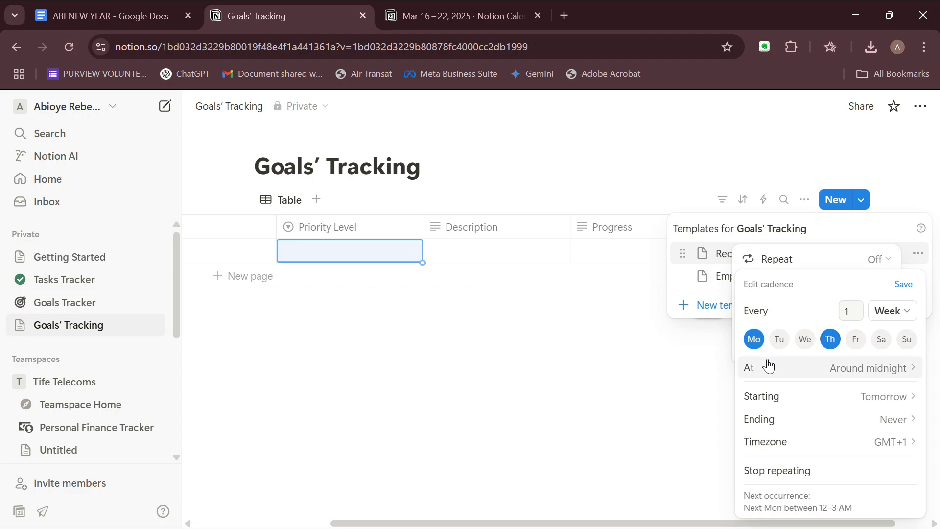
click(781, 343)
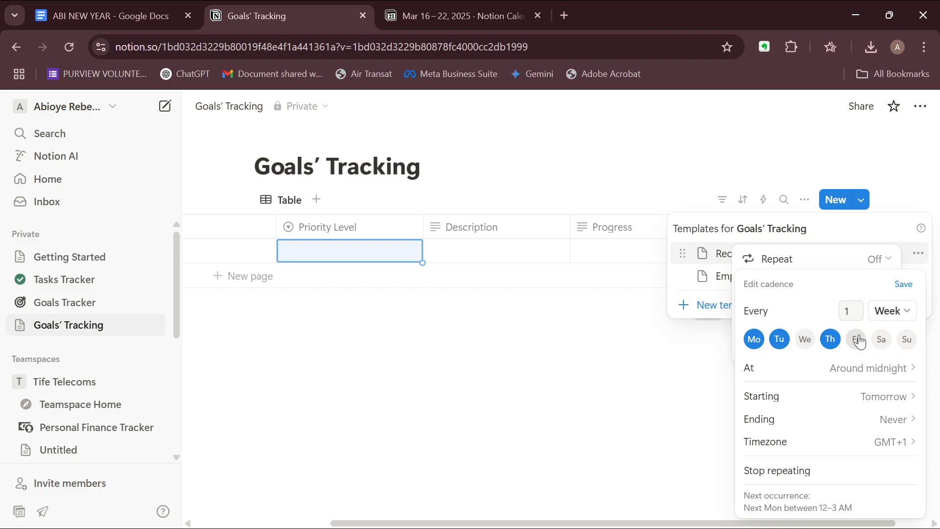
click(880, 340)
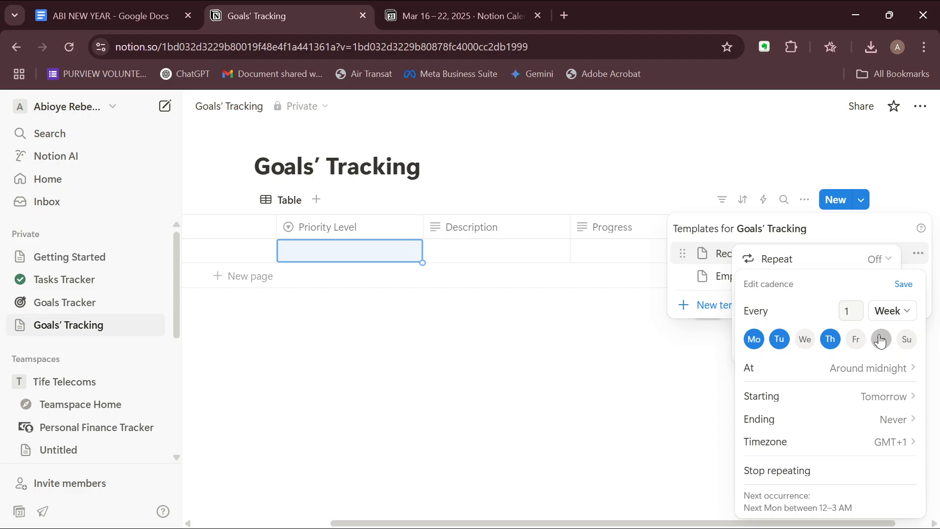
Set the template's repeat time to 3:45 AM and its start date to March 25, 2025, then save the cadence and return to the table.
click(876, 372)
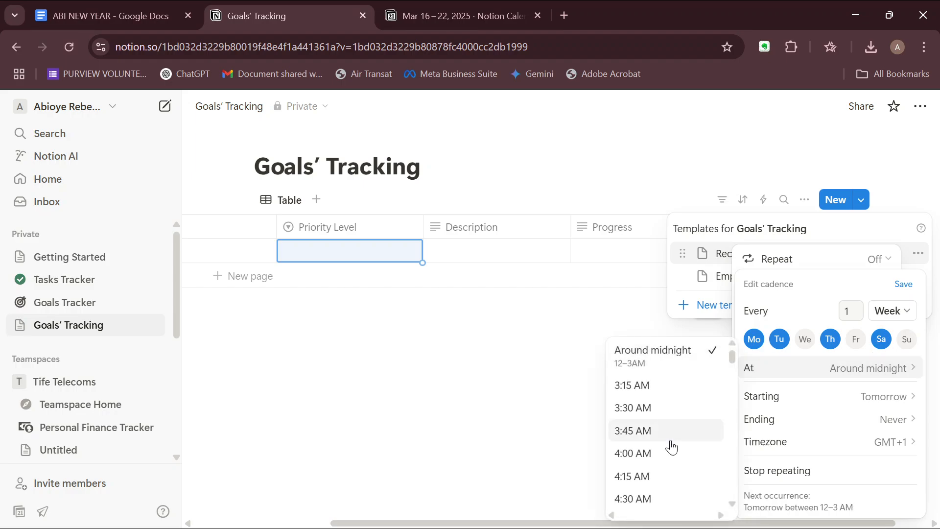
click(632, 431)
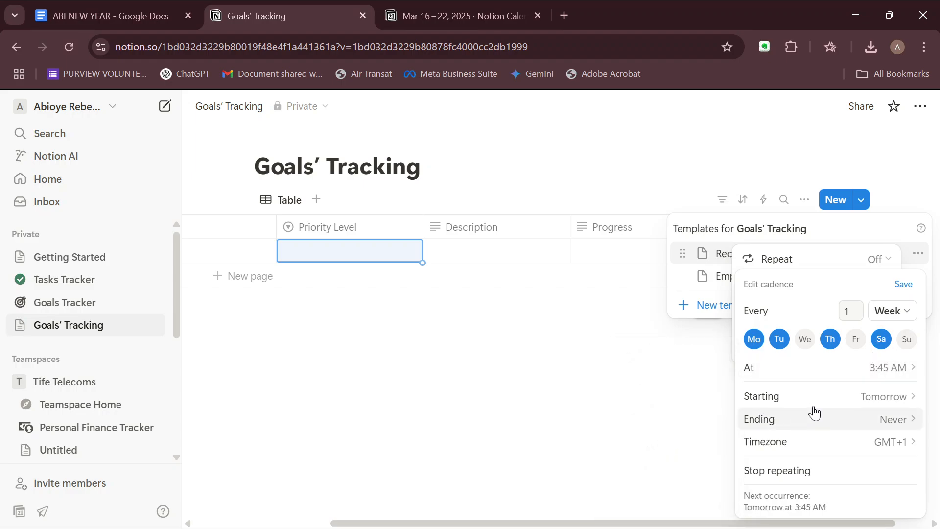
click(894, 399)
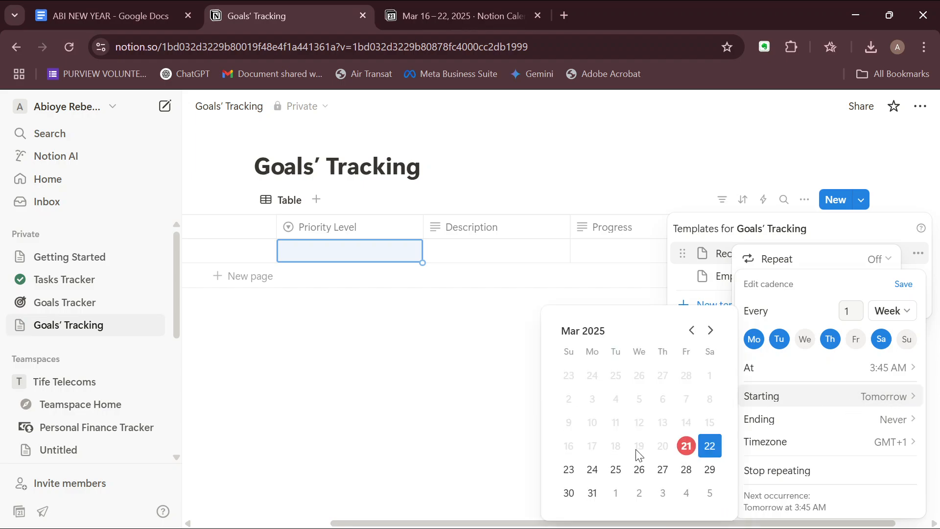
click(616, 469)
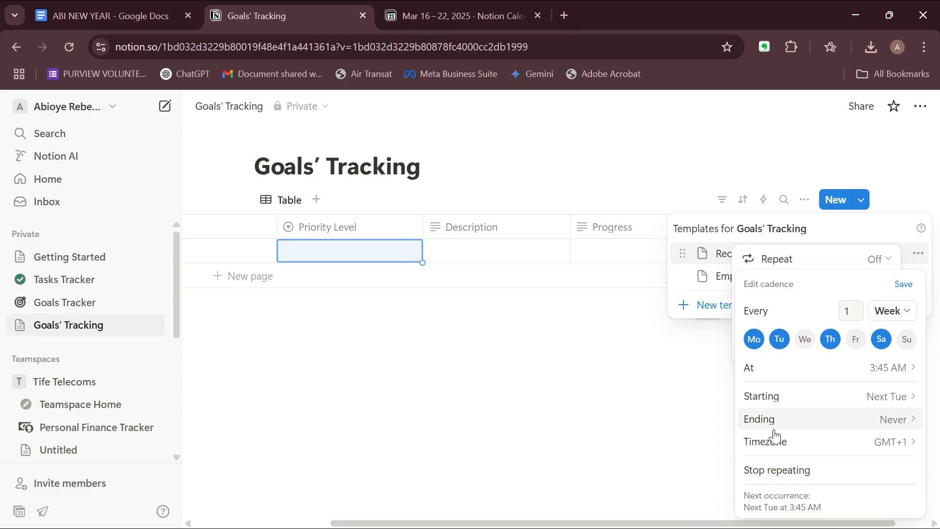
click(902, 285)
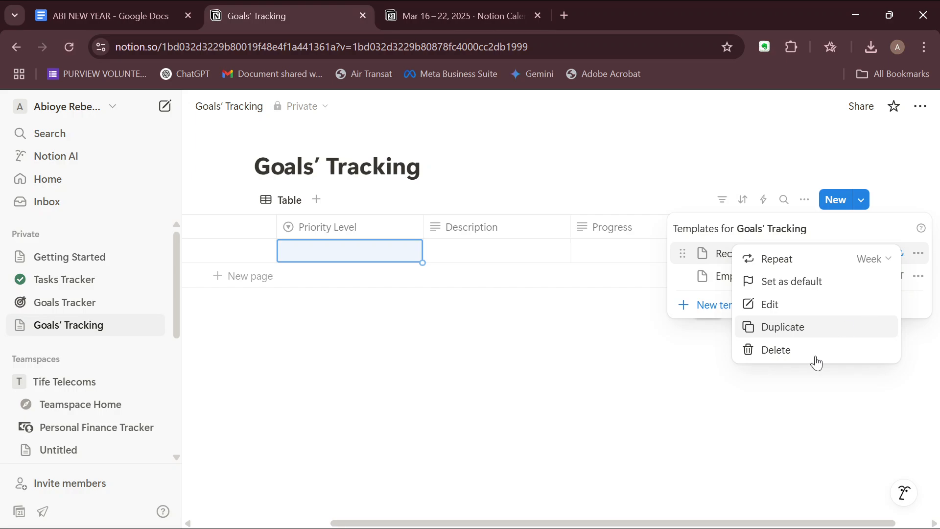
click(801, 414)
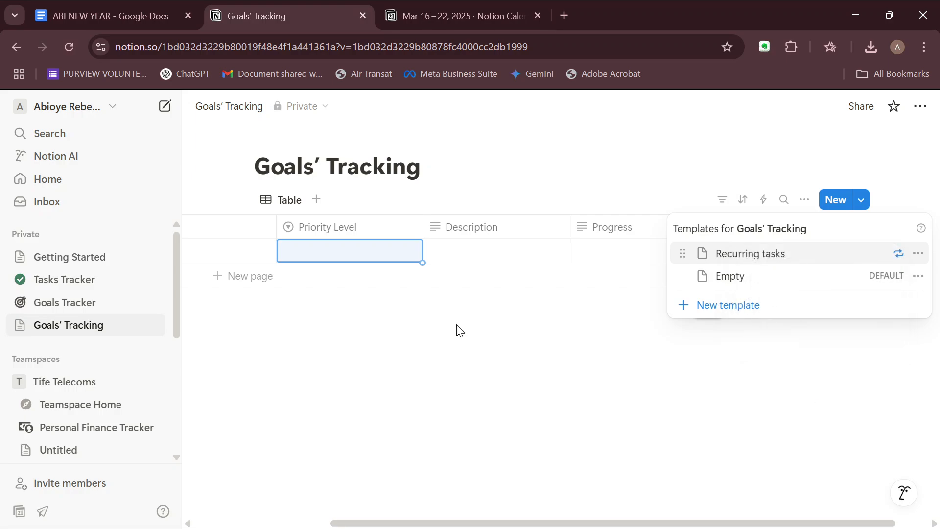
click(374, 318)
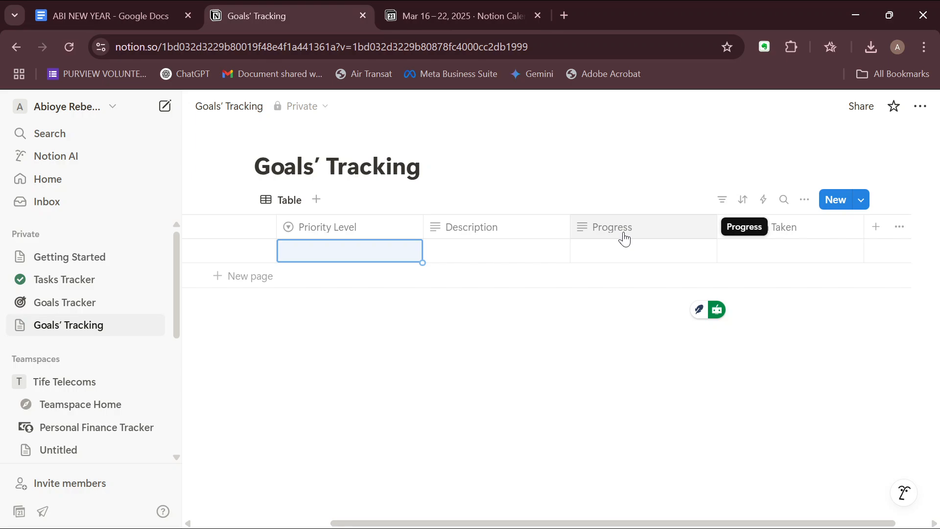
Leave the Goals' Tracking table and open the workspace's Home page.
scroll(624, 235, left, 4)
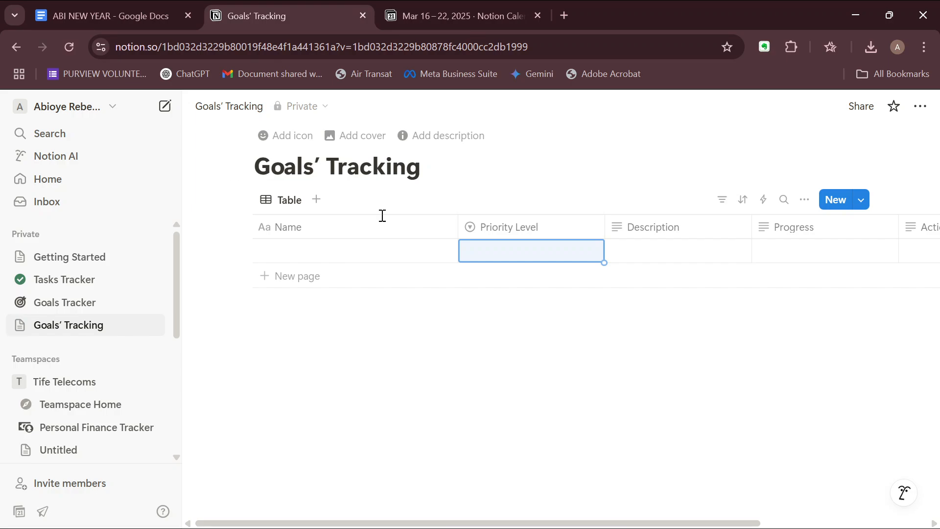
click(97, 191)
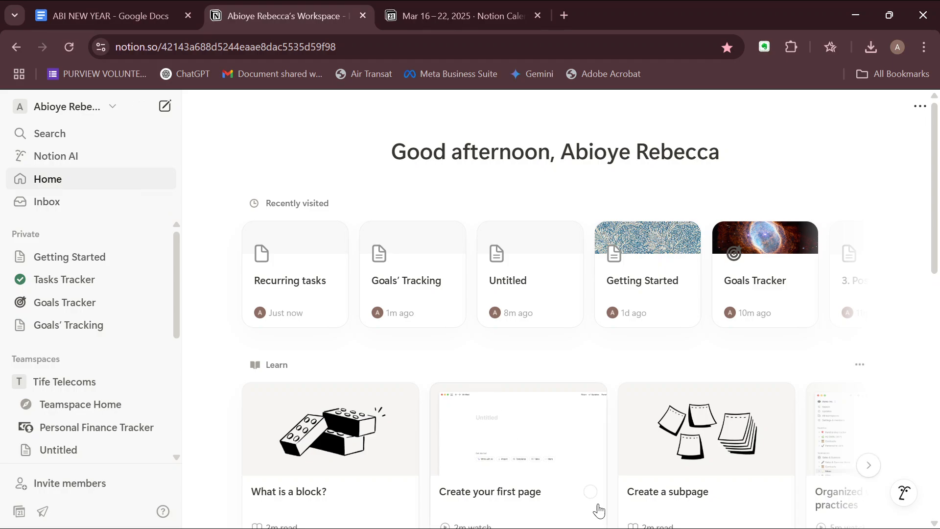